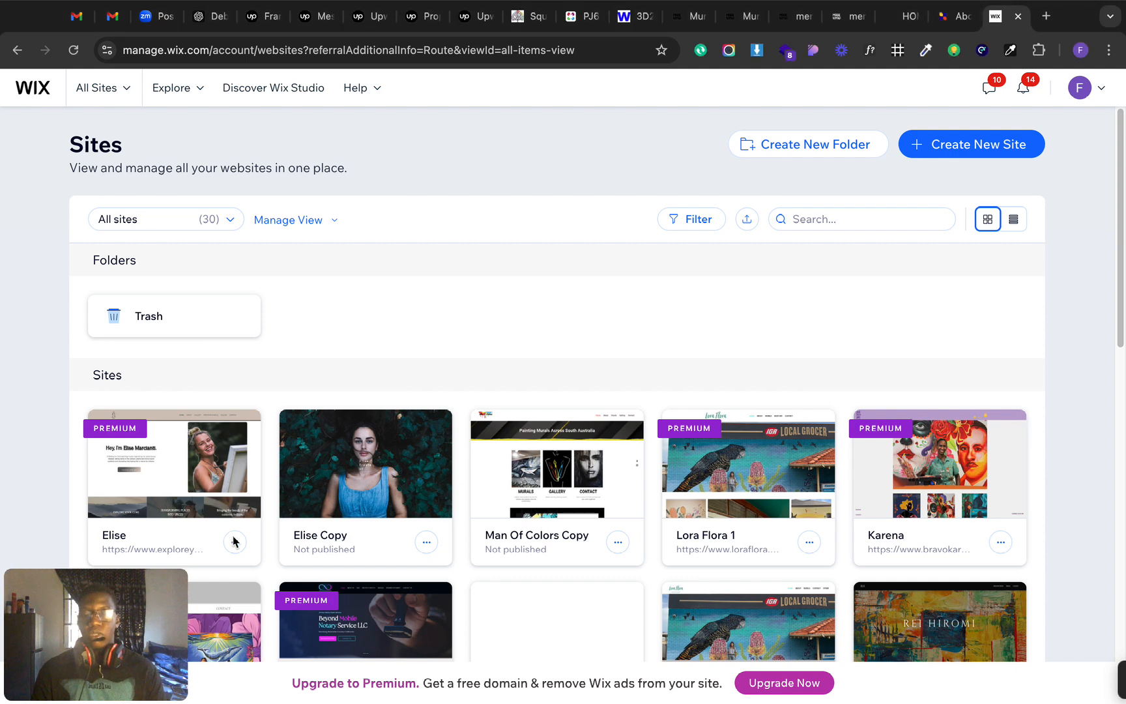
- Open the dashboard of the first premium site in the list and launch its site editor
{"action": "mouse_move", "coordinate": [235, 542]}
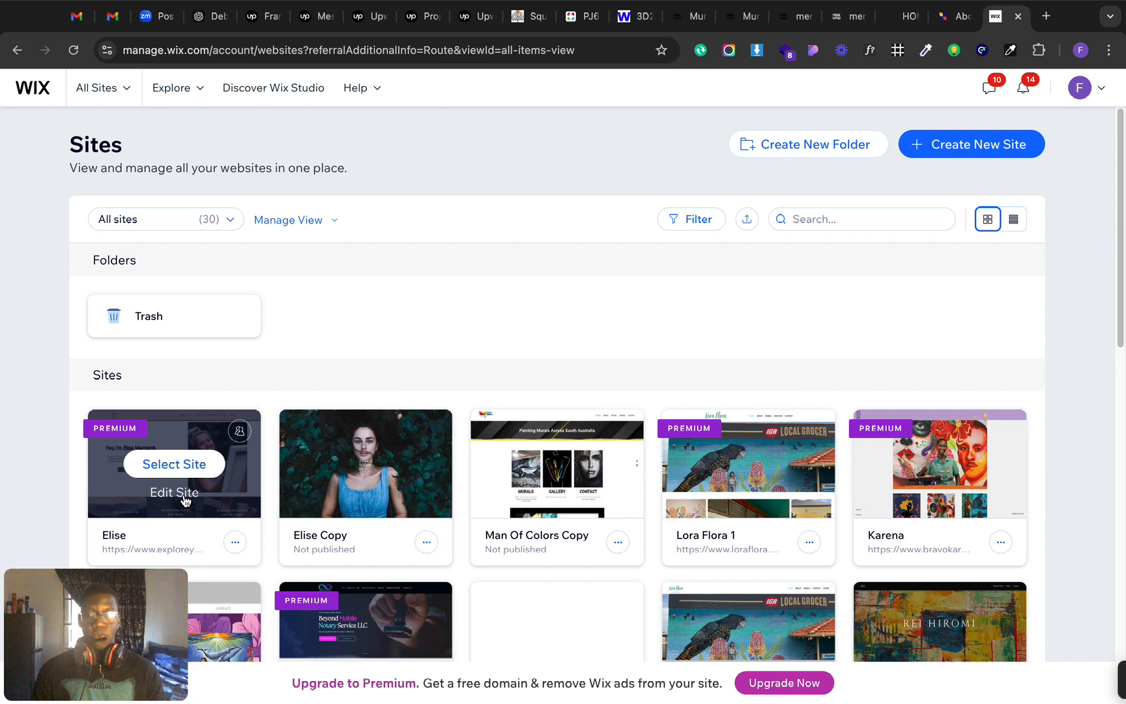
{"action": "left_click", "coordinate": [176, 471]}
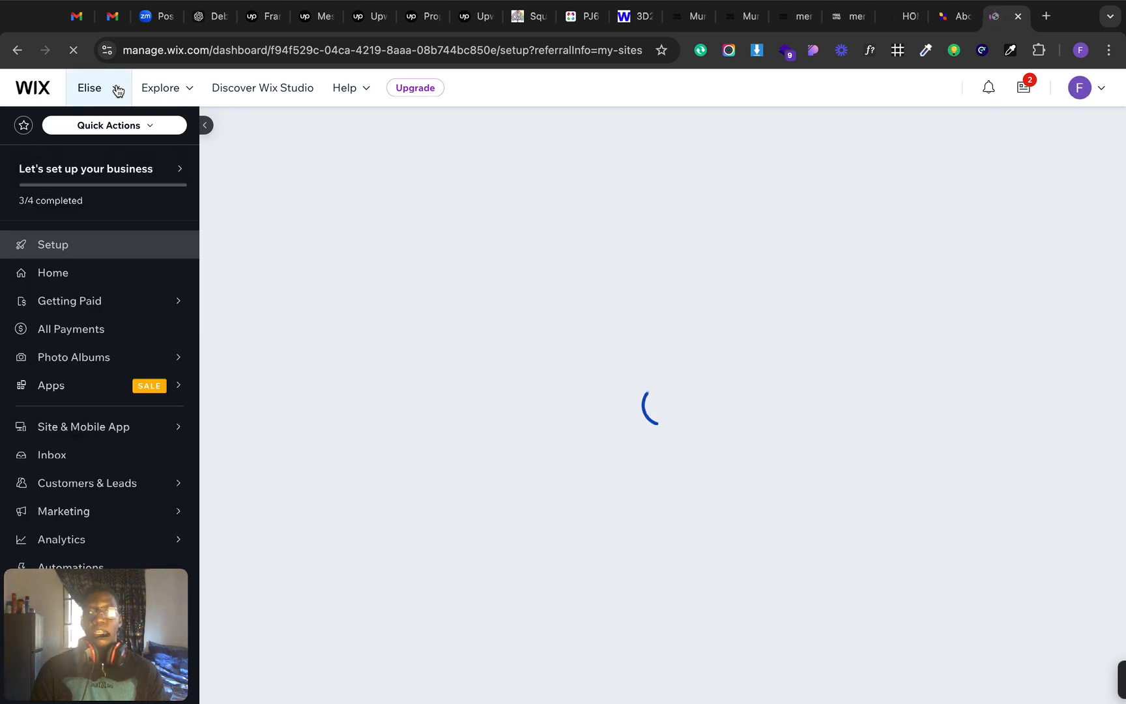
{"action": "left_click", "coordinate": [117, 90]}
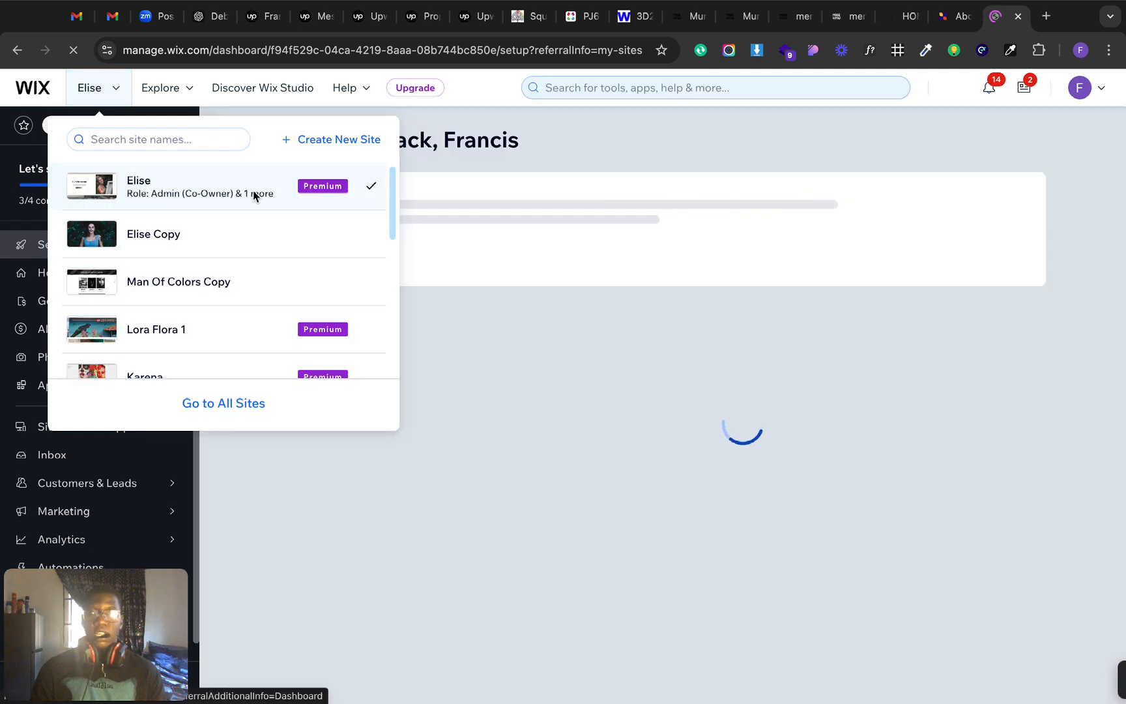
{"action": "left_click", "coordinate": [1097, 306]}
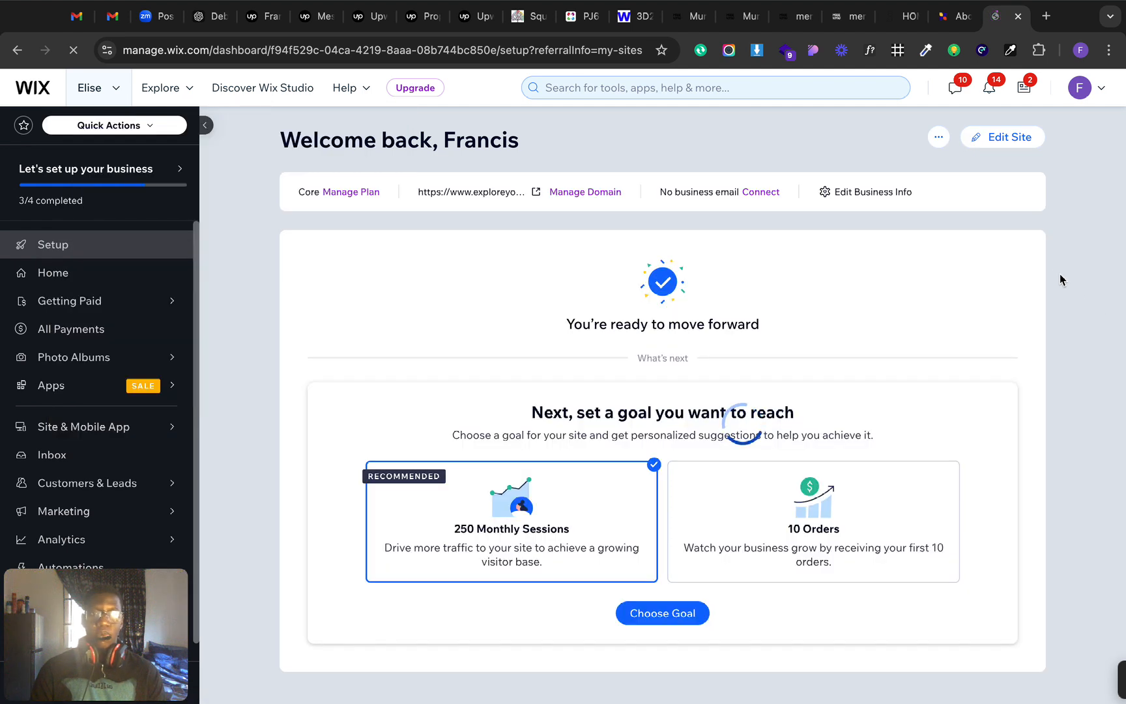
{"action": "left_click", "coordinate": [998, 141]}
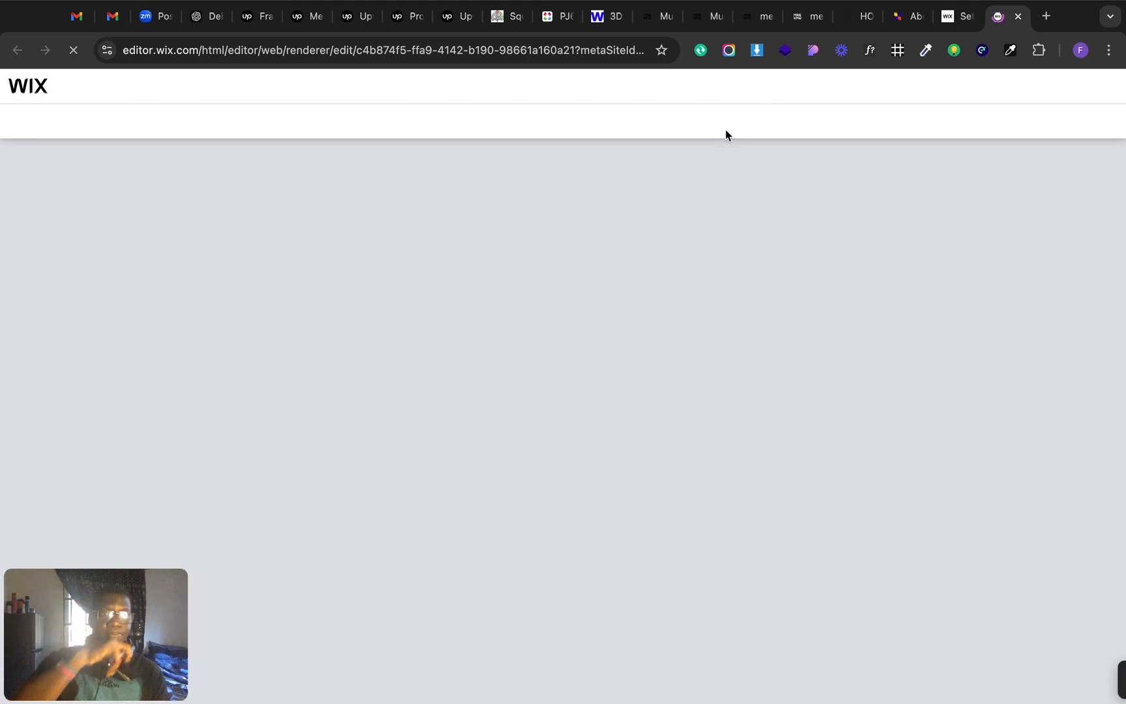
{"action": "mouse_move", "coordinate": [859, 4]}
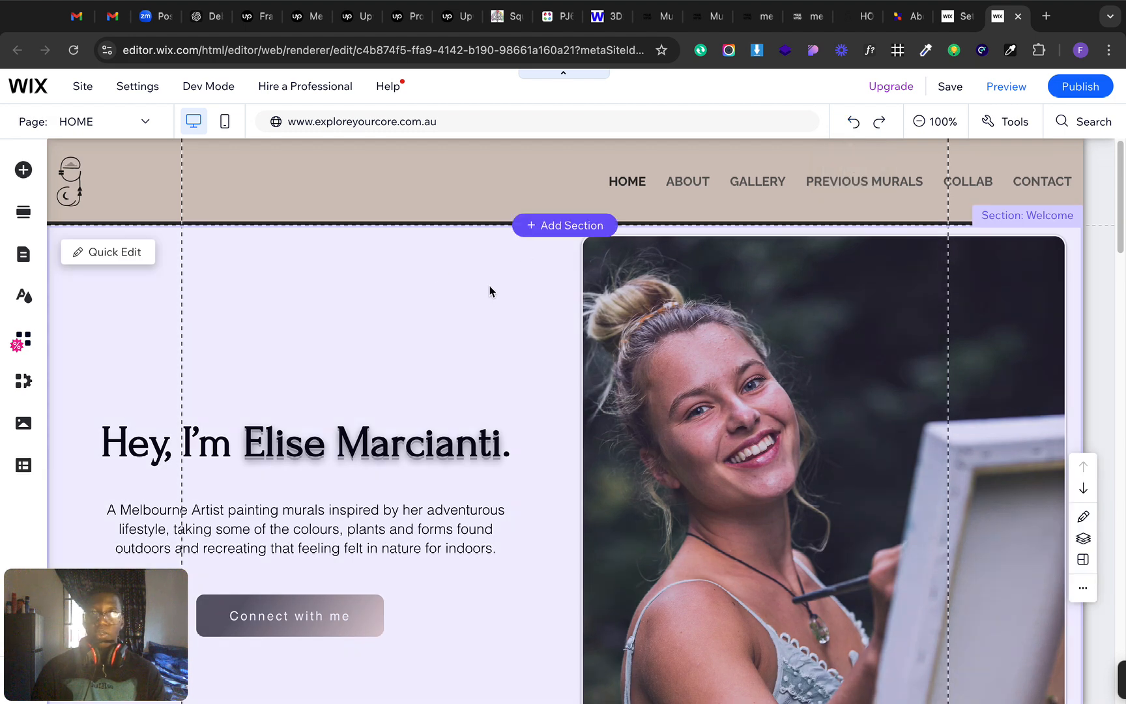
{"action": "scroll", "coordinate": [510, 297], "scroll_direction": "down", "scroll_amount": 2}
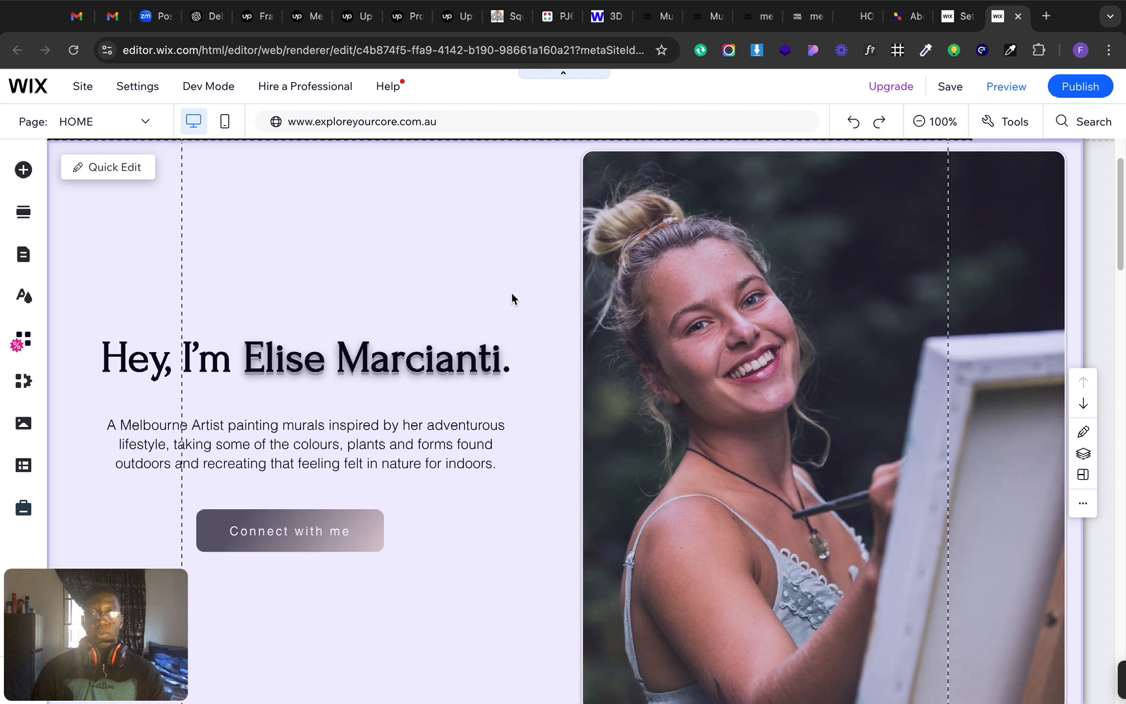
{"action": "scroll", "coordinate": [512, 298], "scroll_direction": "up", "scroll_amount": 2}
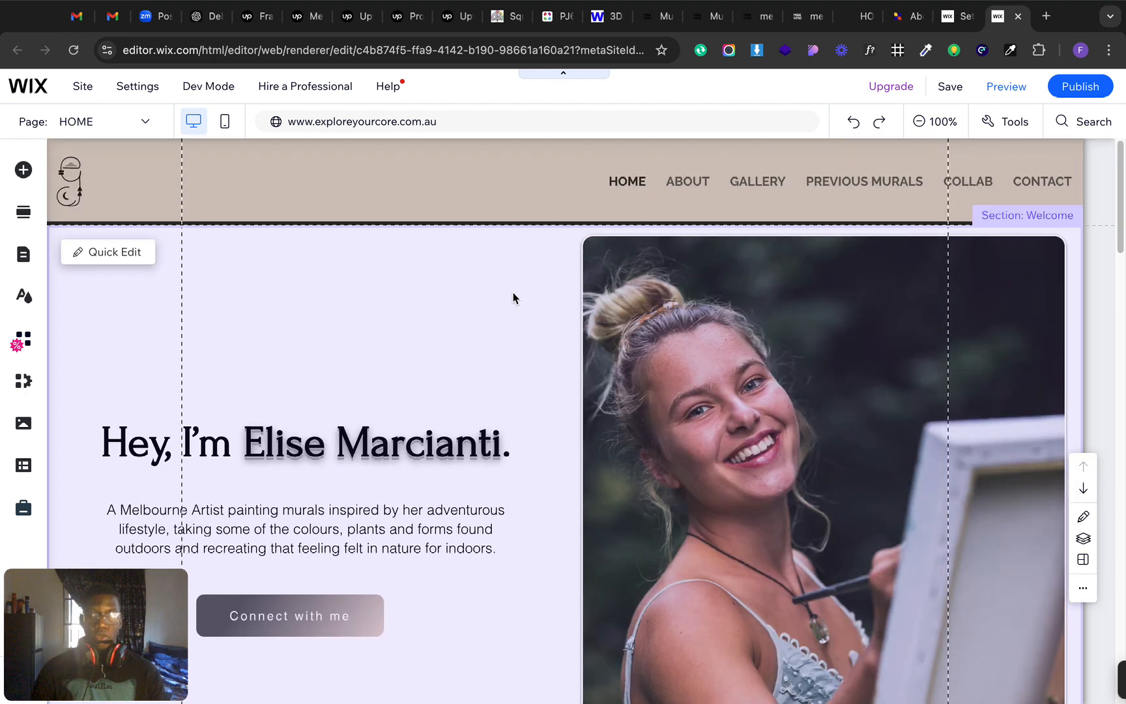
{"action": "scroll", "coordinate": [514, 303], "scroll_direction": "down", "scroll_amount": 1}
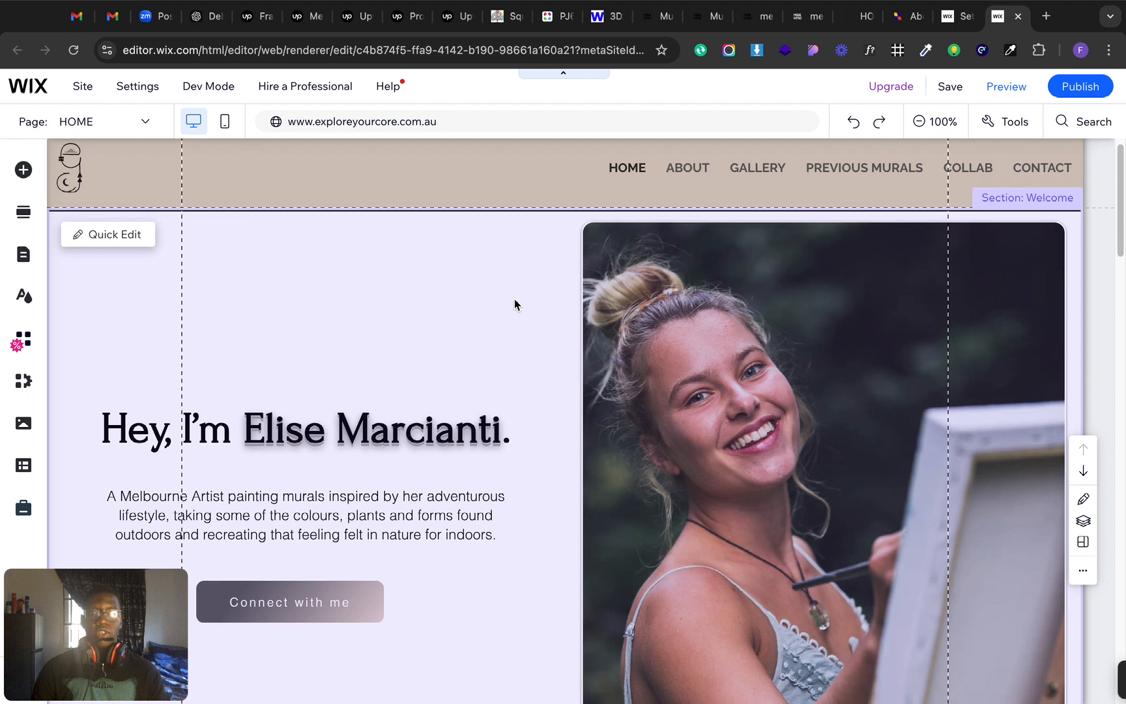
{"action": "scroll", "coordinate": [514, 304], "scroll_direction": "up", "scroll_amount": 1}
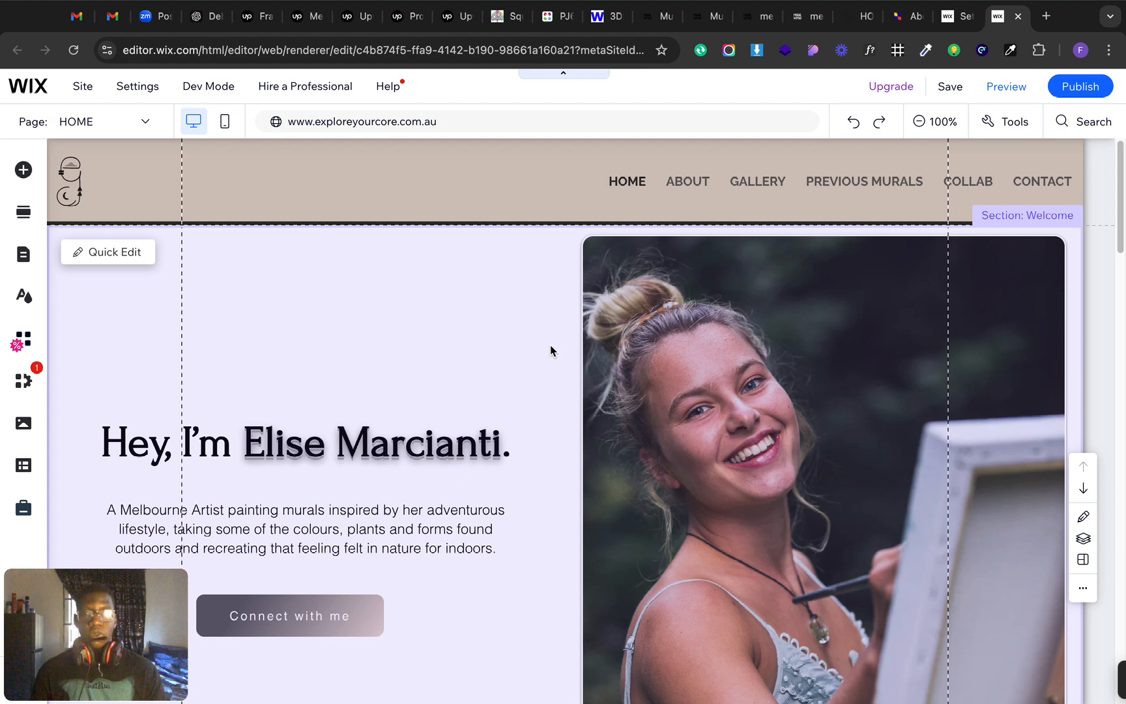
{"action": "scroll", "coordinate": [559, 368], "scroll_direction": "down", "scroll_amount": 3}
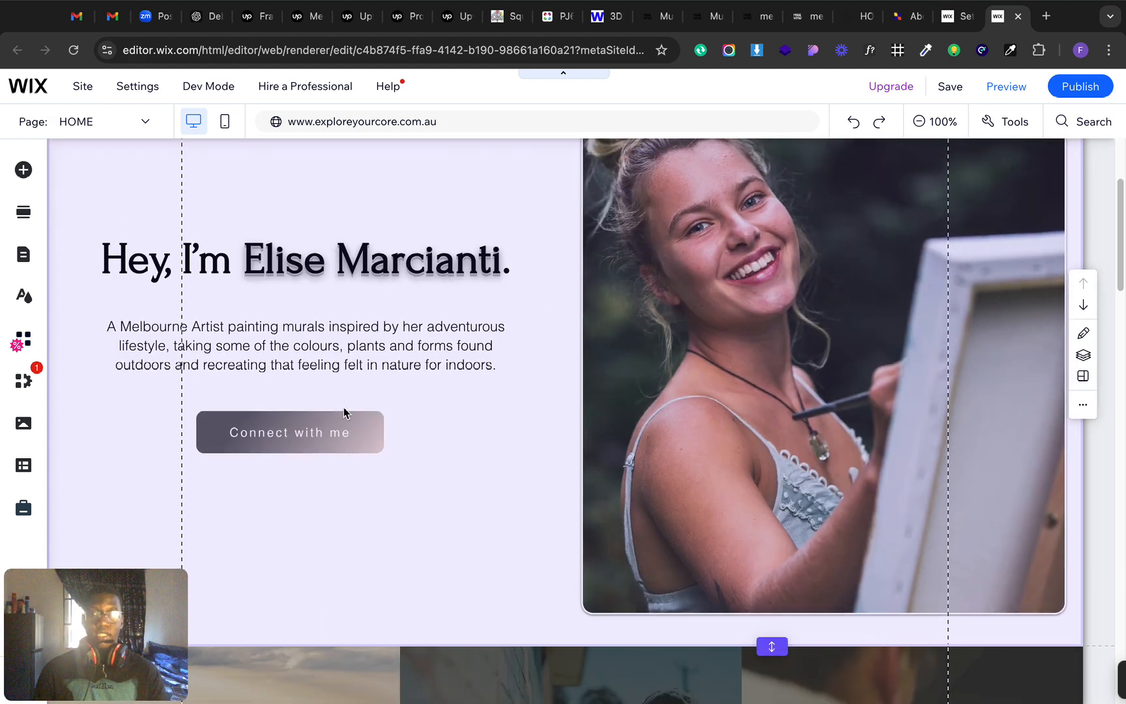
{"action": "scroll", "coordinate": [342, 382], "scroll_direction": "up", "scroll_amount": 2}
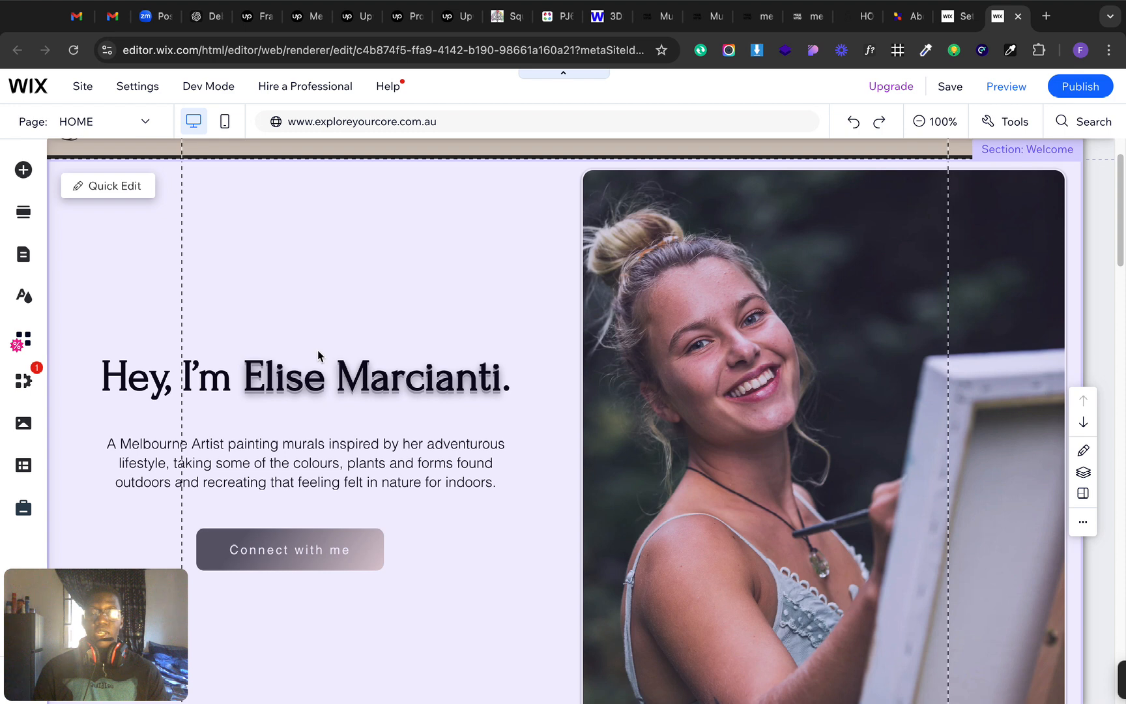
- View the text settings of the welcome section's main heading and leave them without editing
{"action": "left_click", "coordinate": [262, 384]}
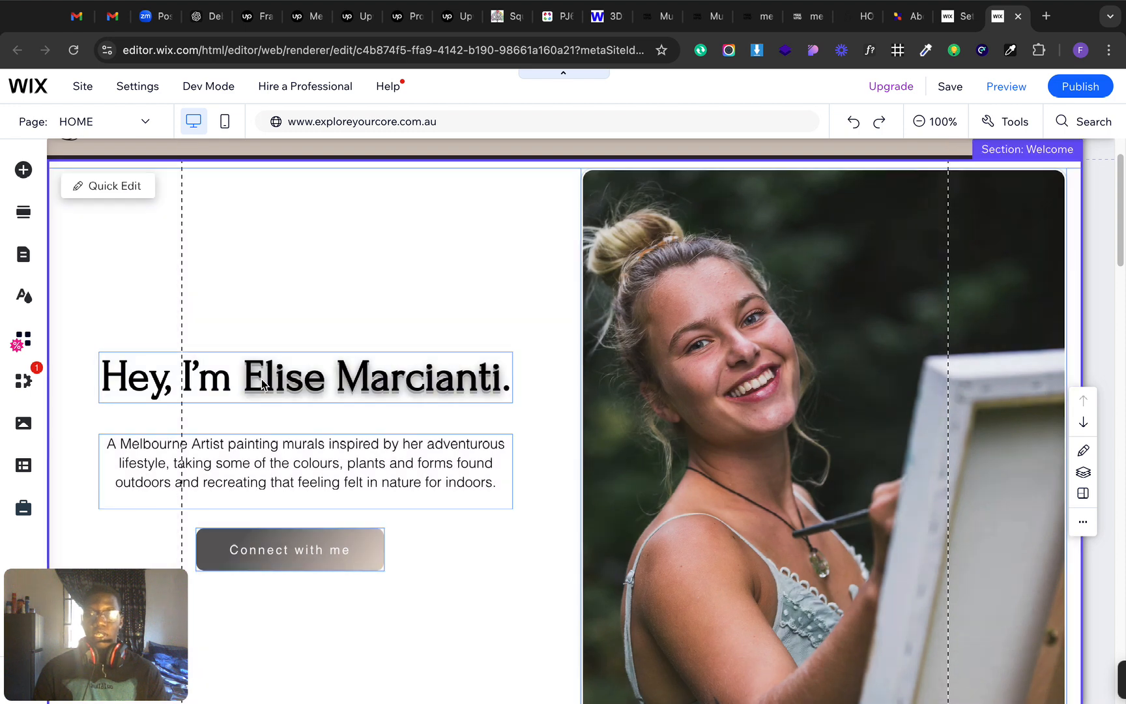
{"action": "left_click", "coordinate": [262, 382]}
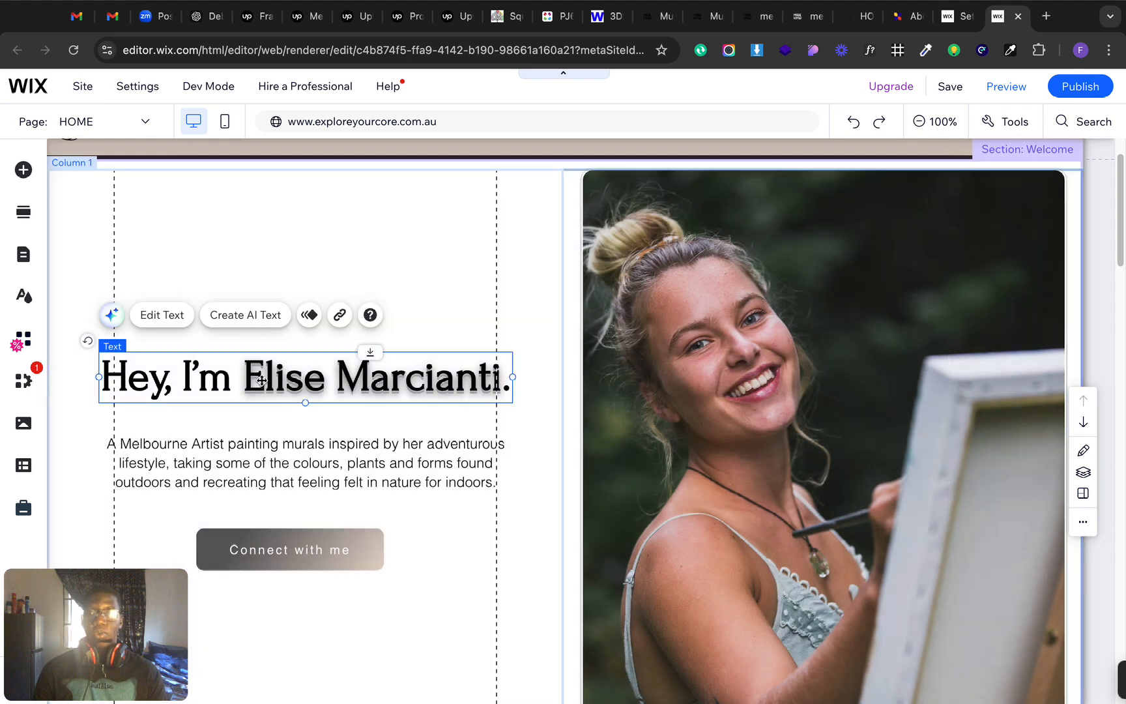
{"action": "double_click", "coordinate": [261, 379]}
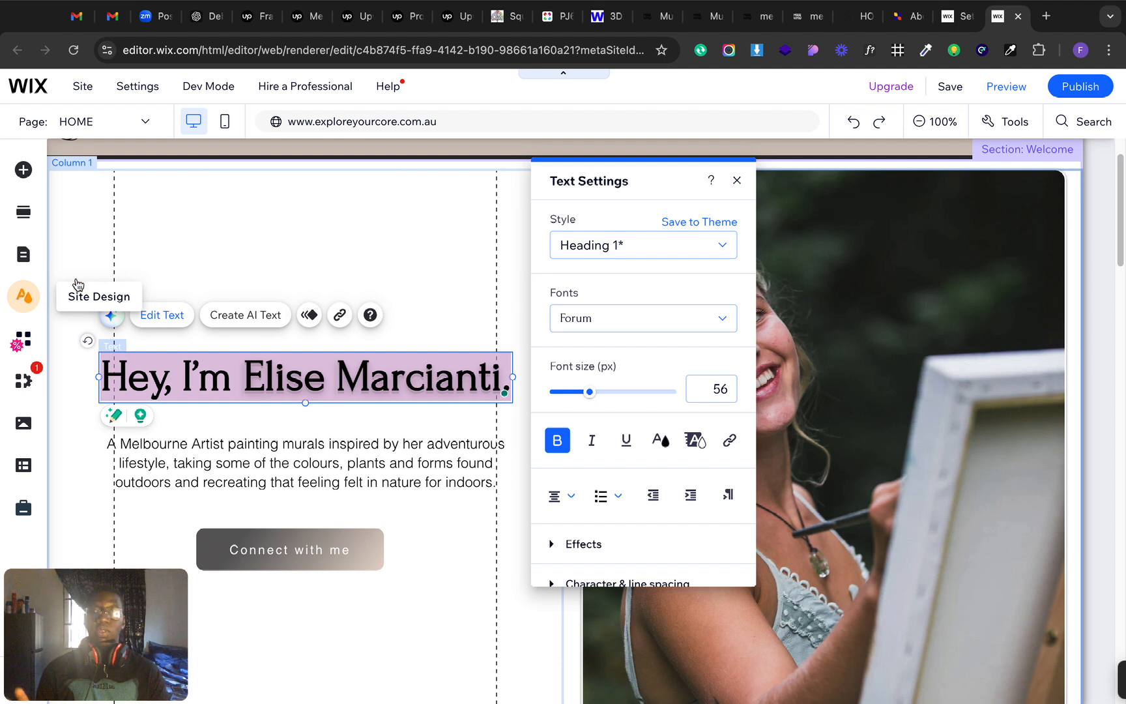
{"action": "left_click", "coordinate": [359, 240]}
- View the crop controls of the portrait image in the welcome section and leave without applying a crop
{"action": "scroll", "coordinate": [434, 304], "scroll_direction": "up", "scroll_amount": 1}
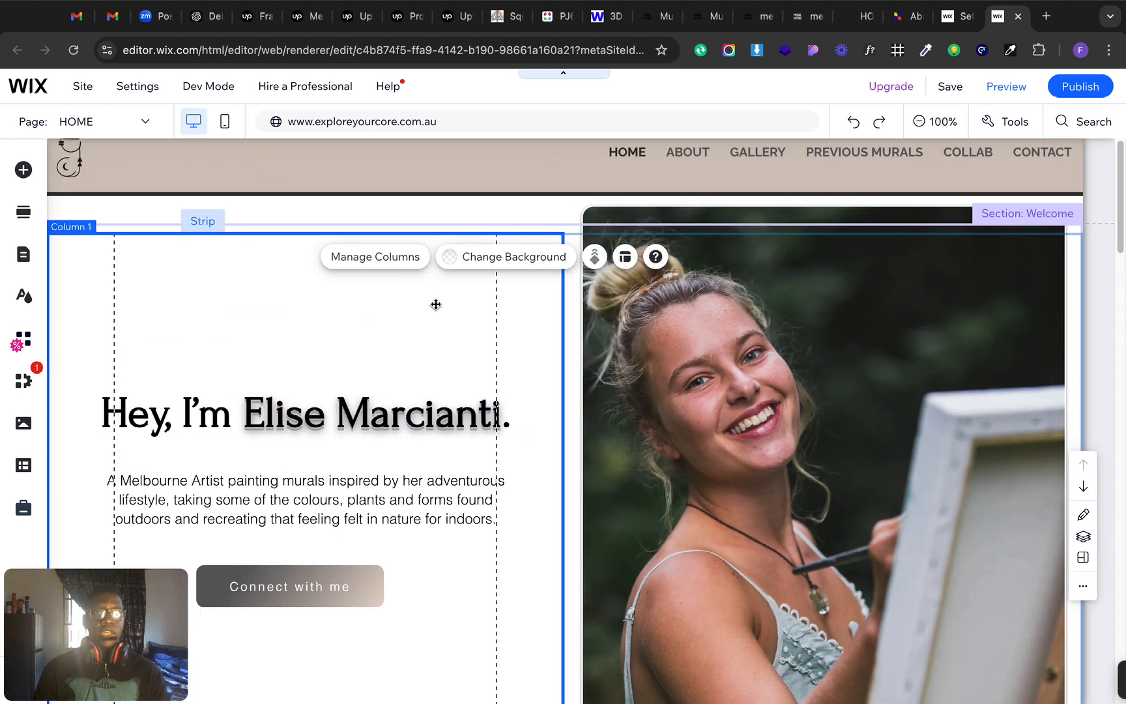
{"action": "scroll", "coordinate": [436, 304], "scroll_direction": "up", "scroll_amount": 1}
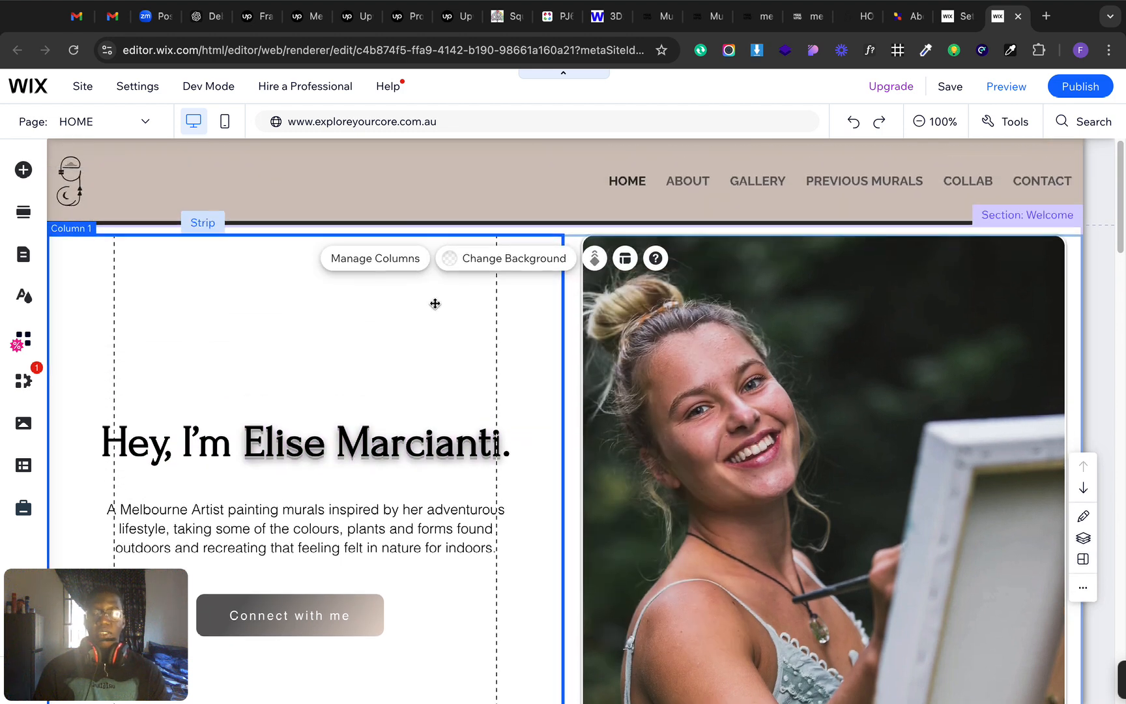
{"action": "scroll", "coordinate": [435, 303], "scroll_direction": "down", "scroll_amount": 1}
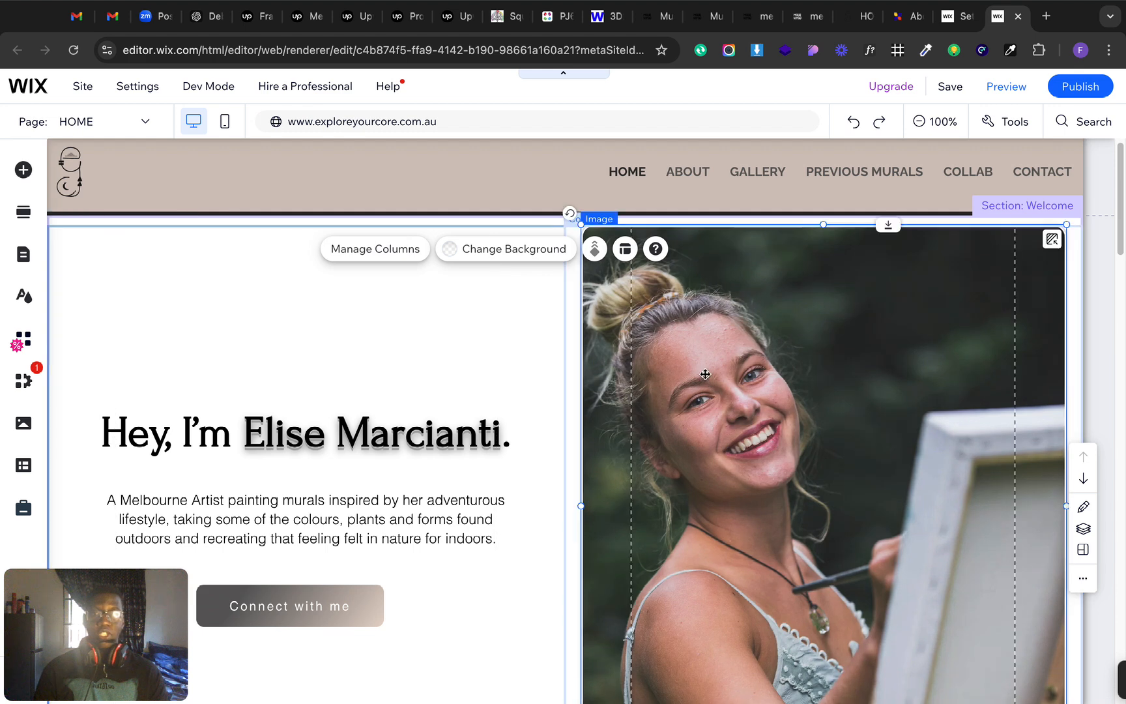
{"action": "left_click", "coordinate": [707, 378]}
{"action": "scroll", "coordinate": [691, 333], "scroll_direction": "down", "scroll_amount": 1}
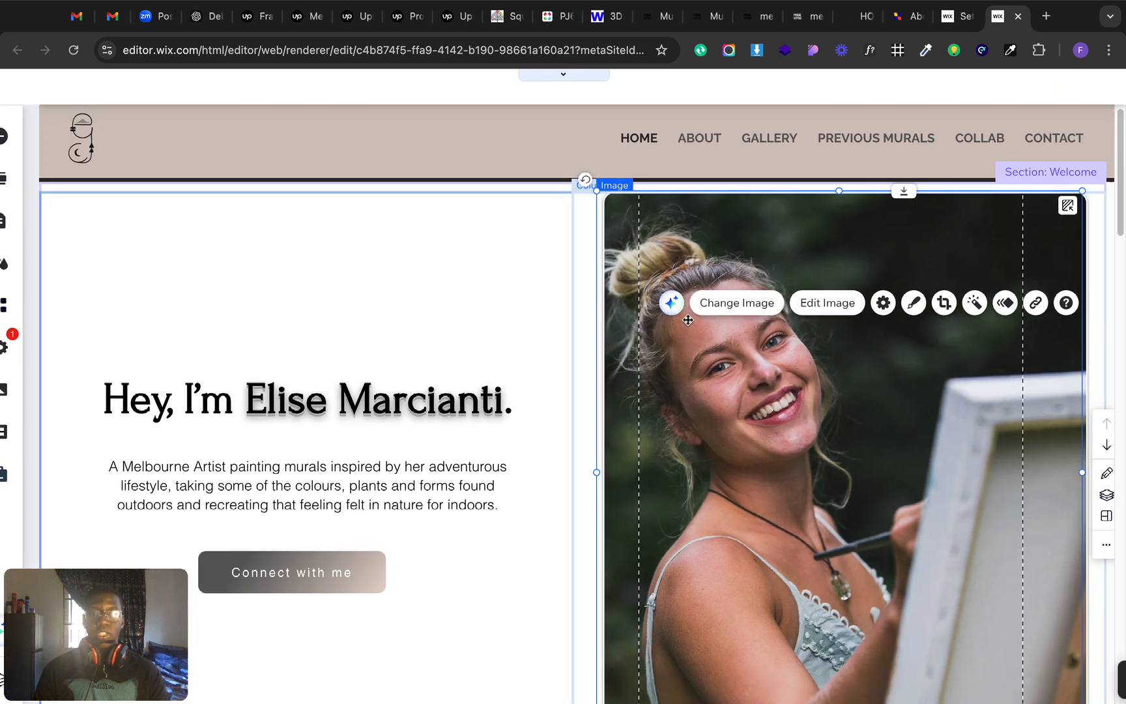
{"action": "scroll", "coordinate": [689, 326], "scroll_direction": "down", "scroll_amount": 1}
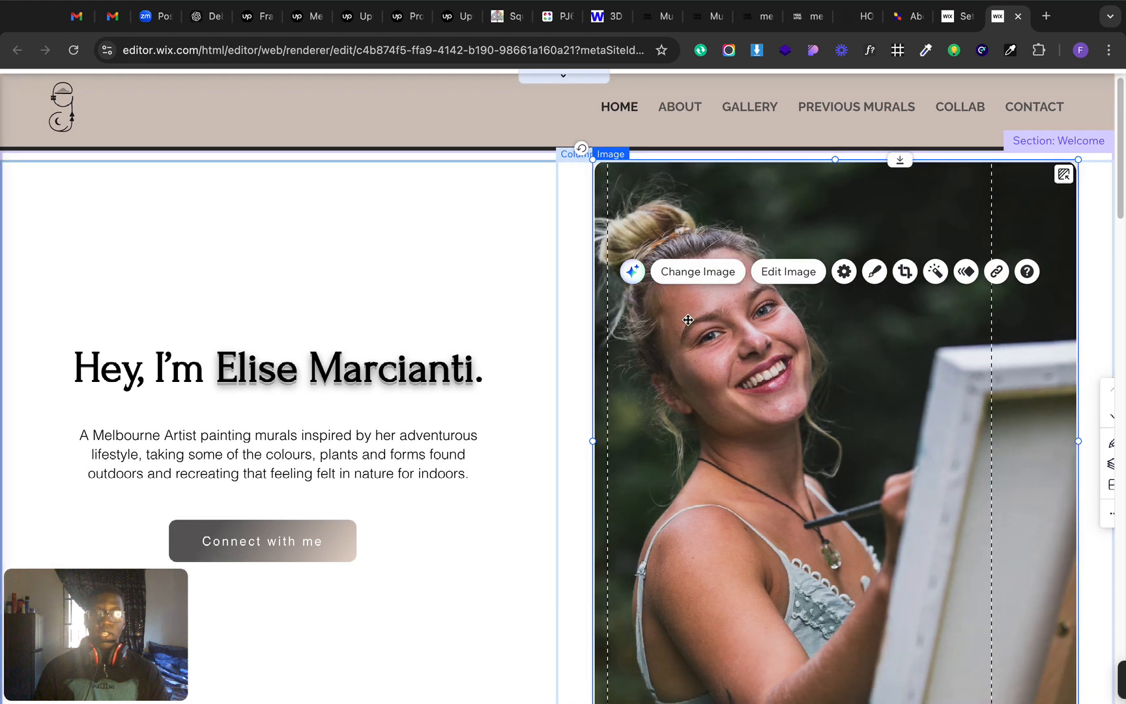
{"action": "left_click", "coordinate": [694, 273]}
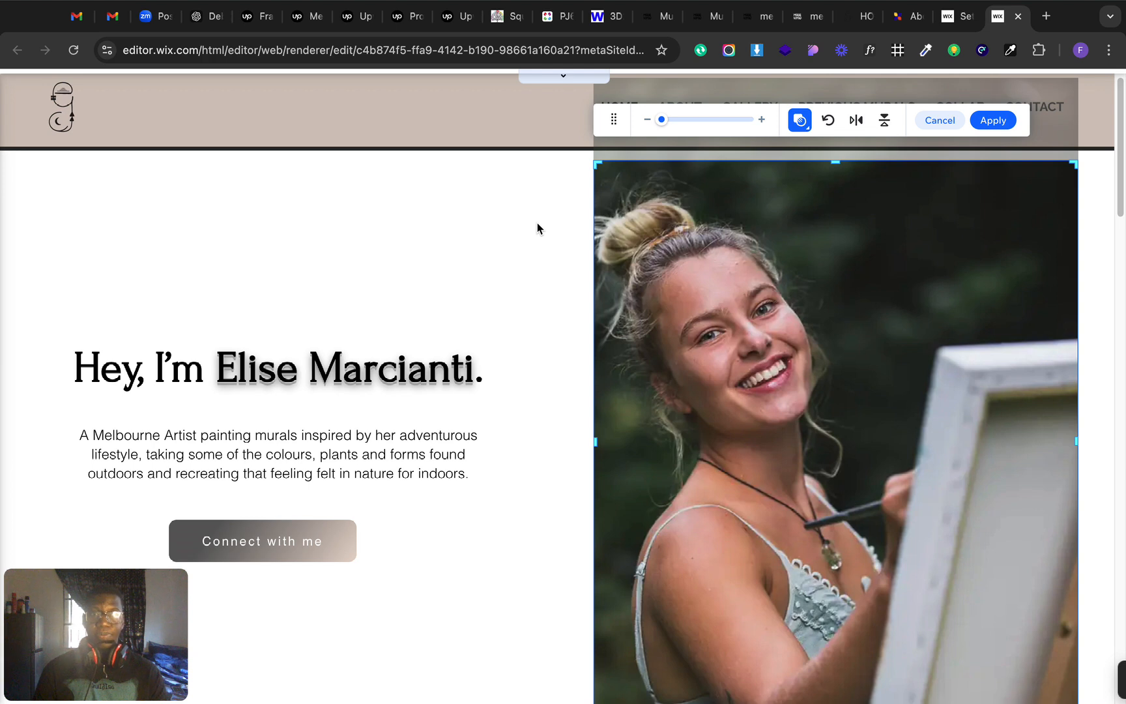
{"action": "left_click", "coordinate": [946, 116]}
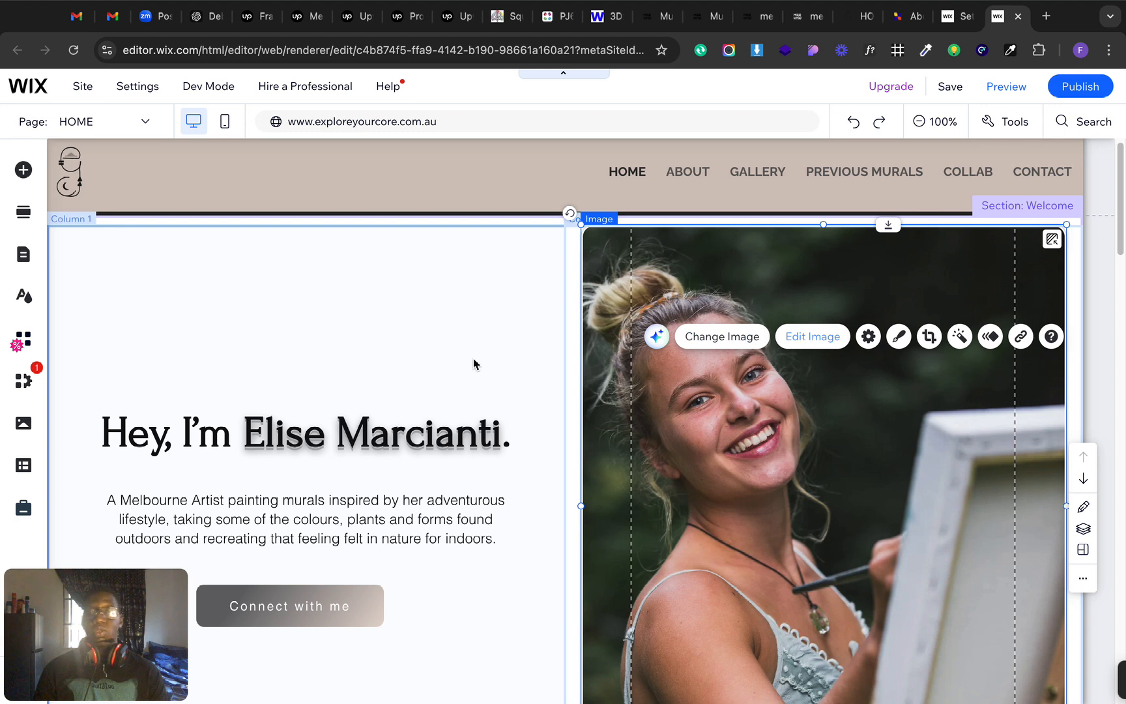
- Open the background fill options in the regular-state design of the "Connect with me" button
{"action": "scroll", "coordinate": [448, 431], "scroll_direction": "down", "scroll_amount": 3}
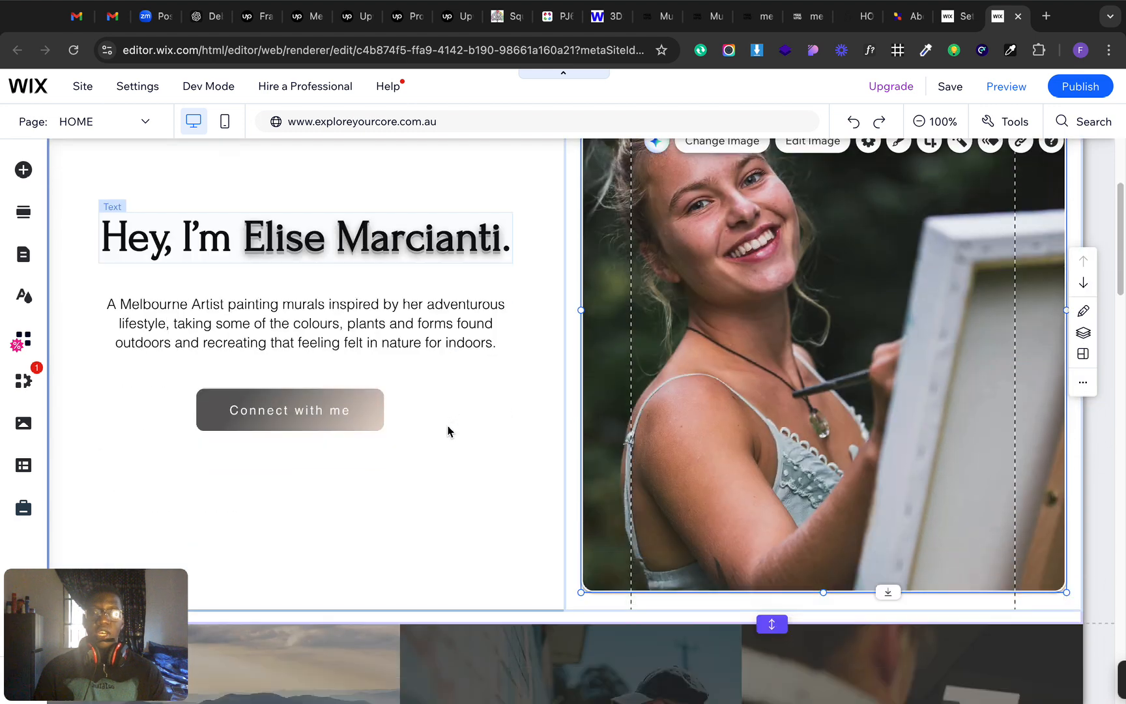
{"action": "left_click", "coordinate": [254, 398]}
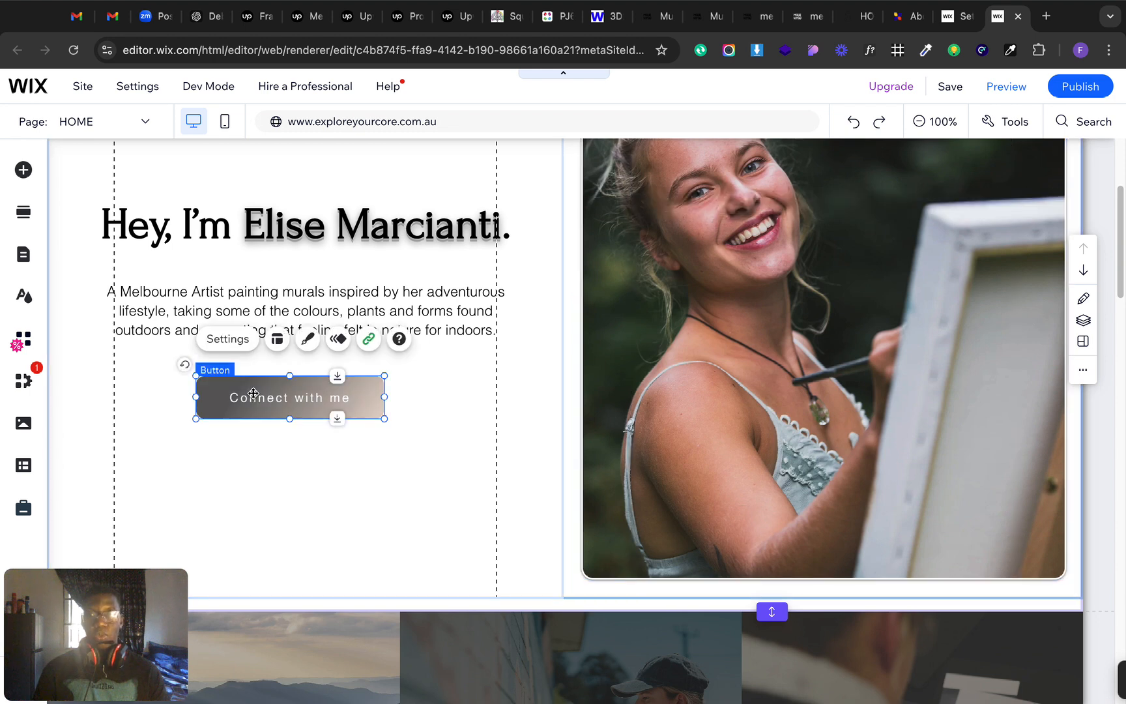
{"action": "double_click", "coordinate": [254, 393]}
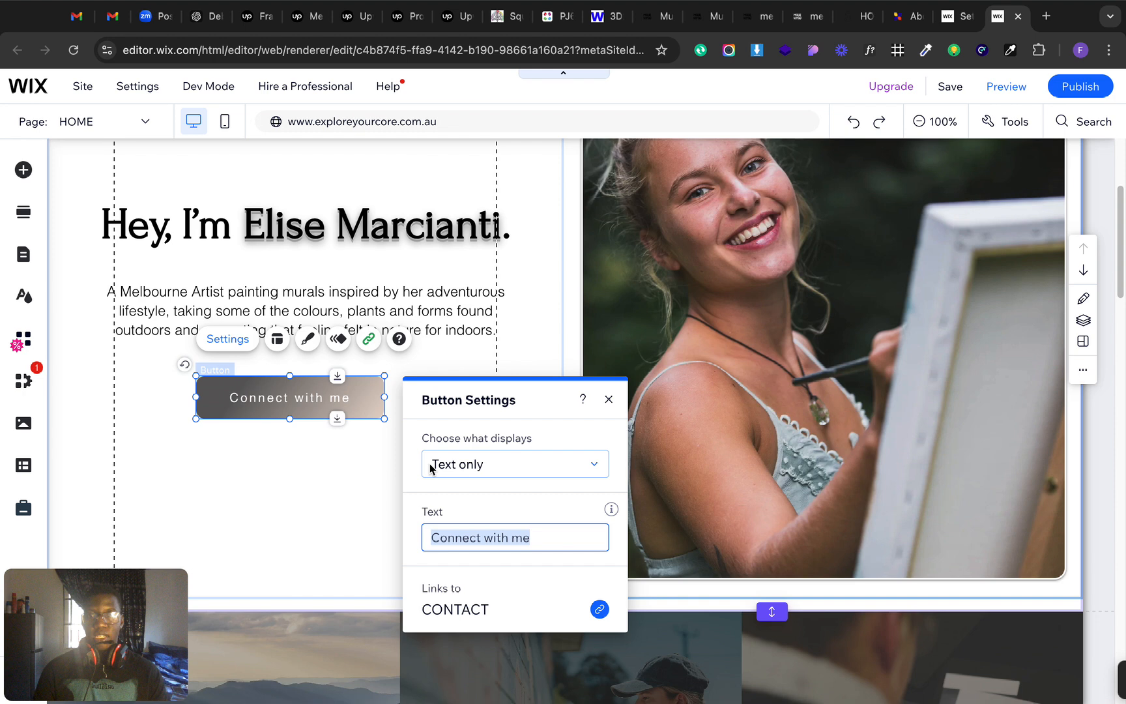
{"action": "left_click", "coordinate": [309, 340]}
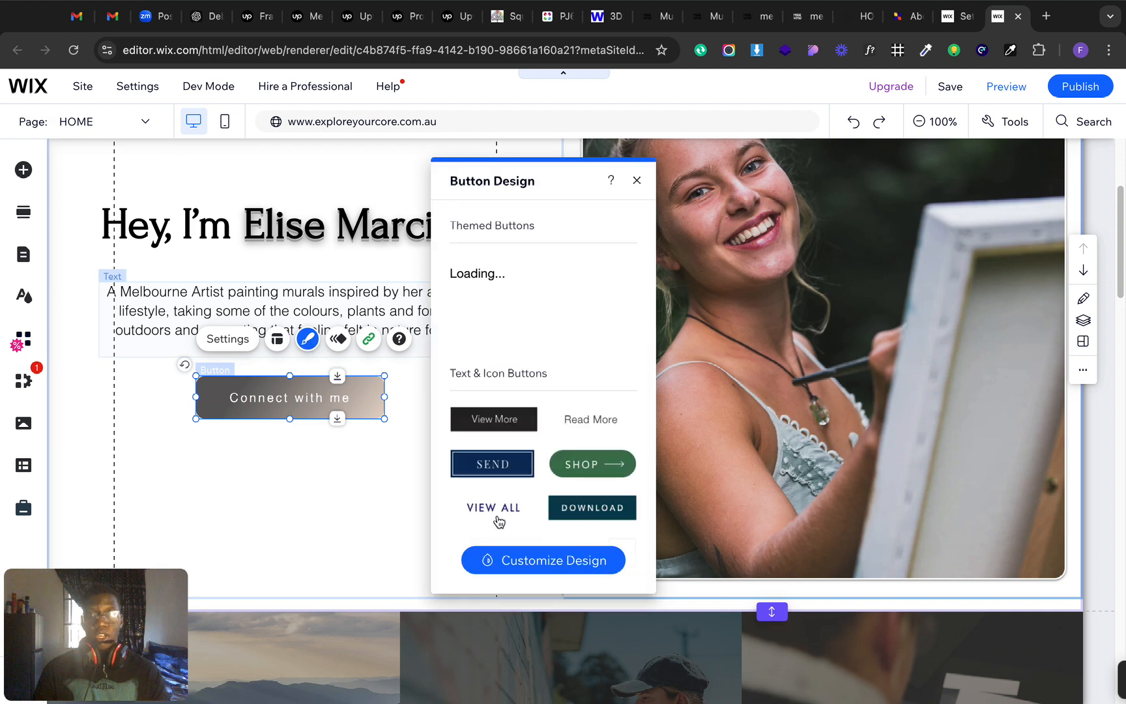
{"action": "left_click", "coordinate": [528, 562]}
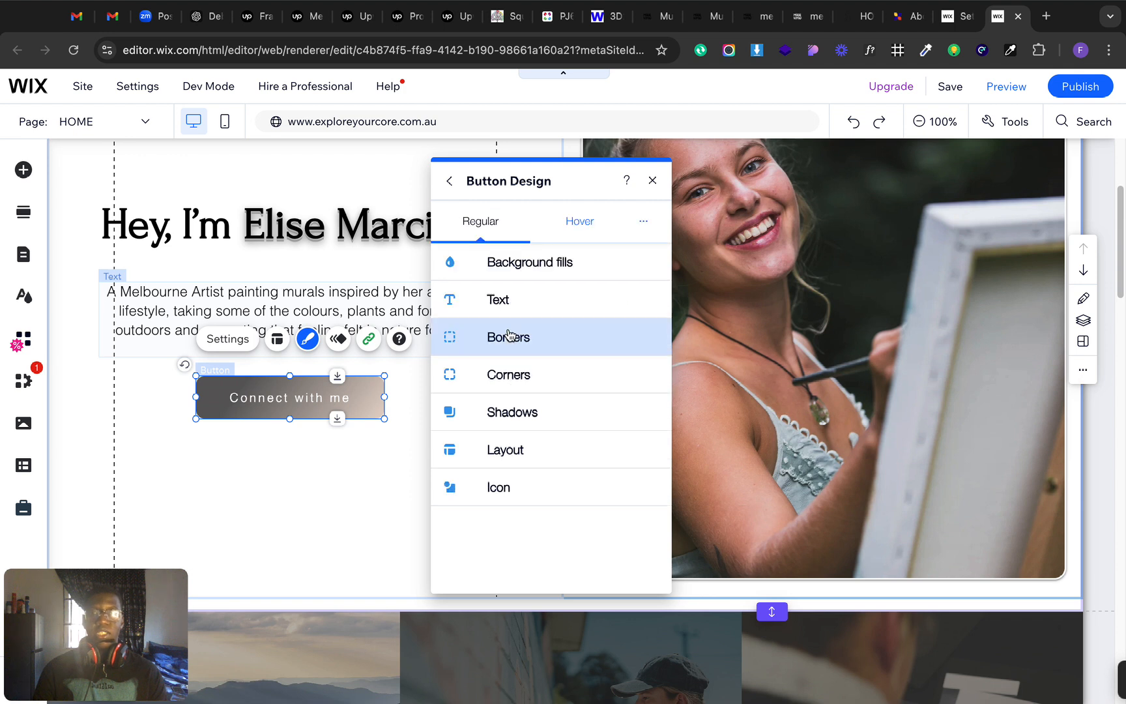
{"action": "left_click", "coordinate": [521, 277]}
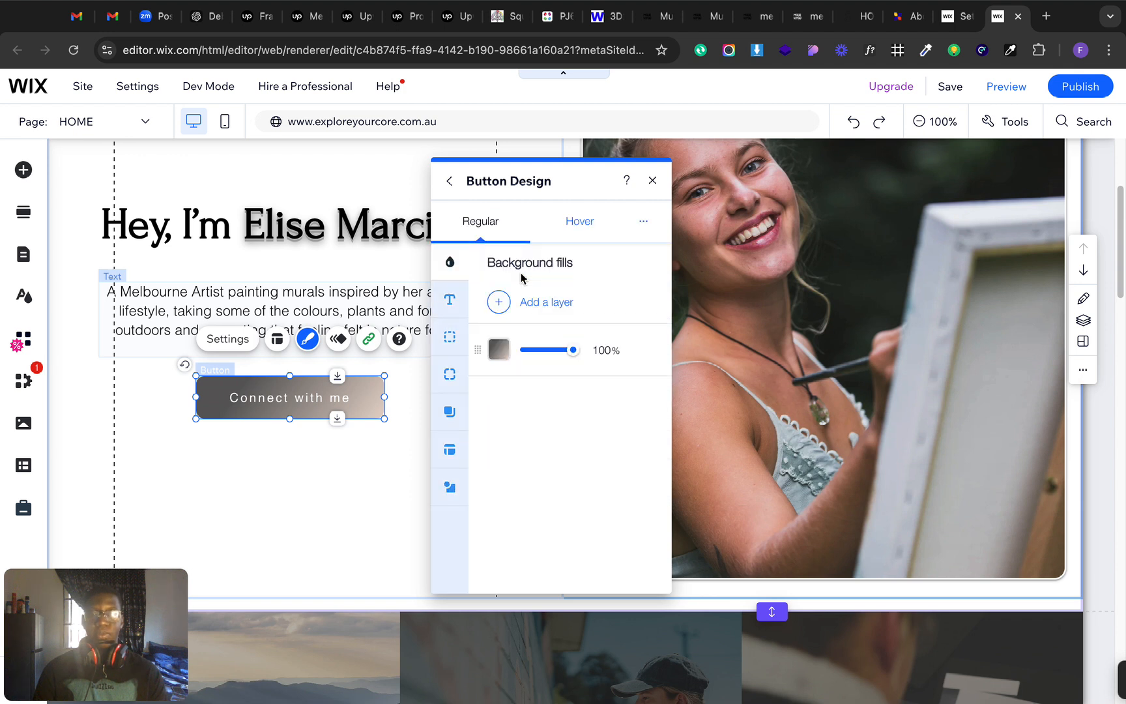
- Try a 41% background fill opacity on the "Connect with me" button, restore it to 100% and leave the design settings
{"action": "left_click_drag", "start_coordinate": [551, 352], "coordinate": [547, 352]}
{"action": "left_click", "coordinate": [544, 352]}
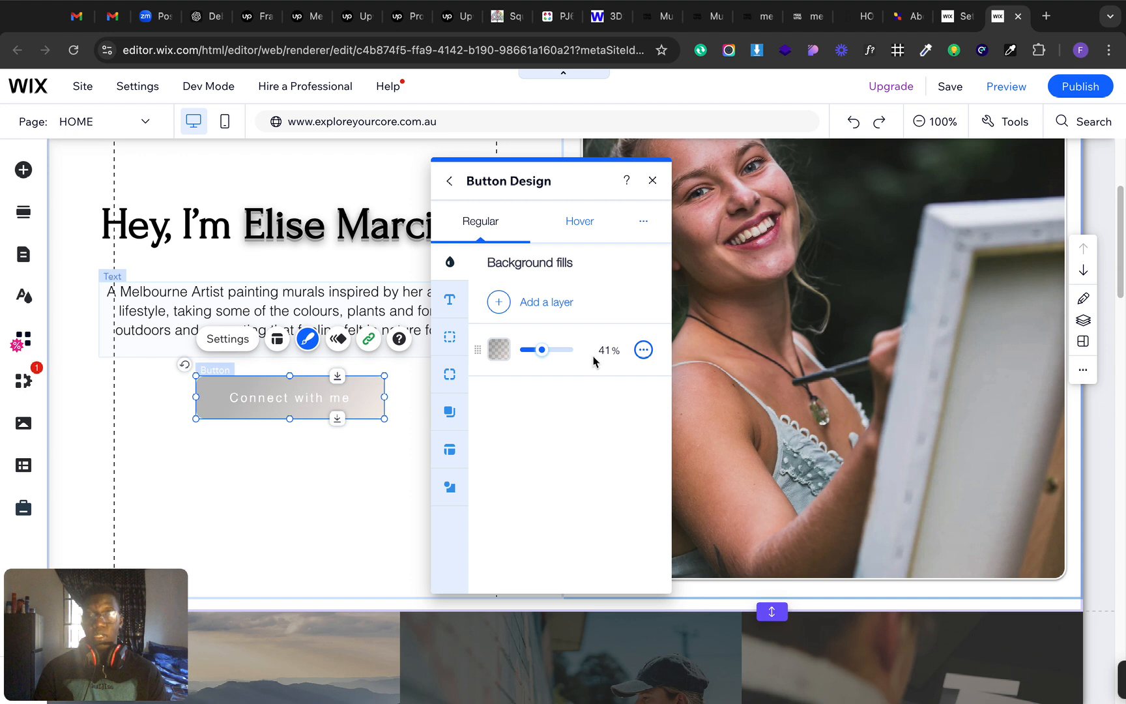
{"action": "left_click", "coordinate": [570, 353]}
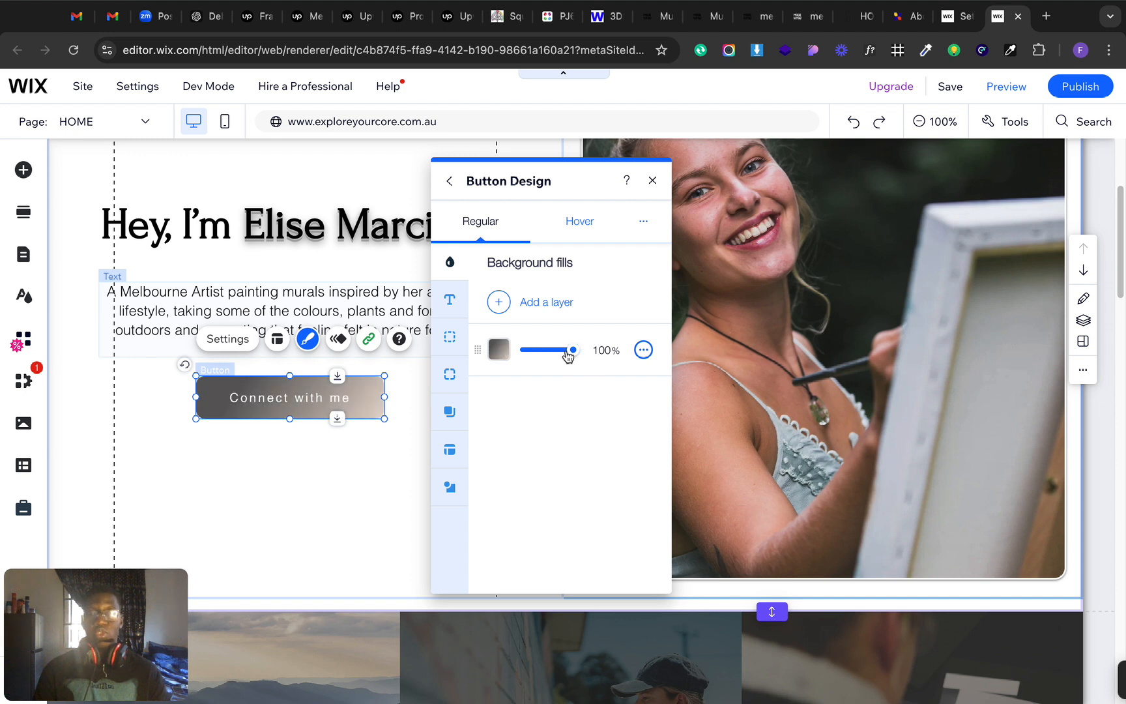
{"action": "left_click", "coordinate": [351, 481]}
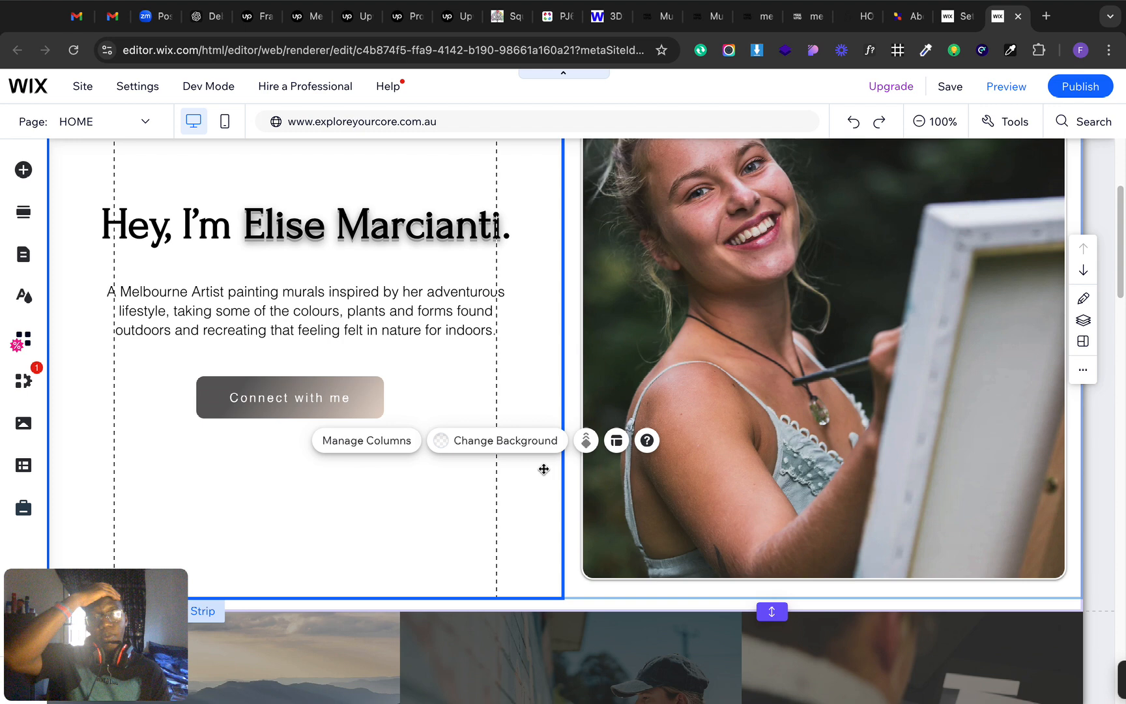
- Open the column management options for the welcome section's two-column strip
{"action": "scroll", "coordinate": [543, 469], "scroll_direction": "down", "scroll_amount": 1}
{"action": "scroll", "coordinate": [544, 469], "scroll_direction": "up", "scroll_amount": 4}
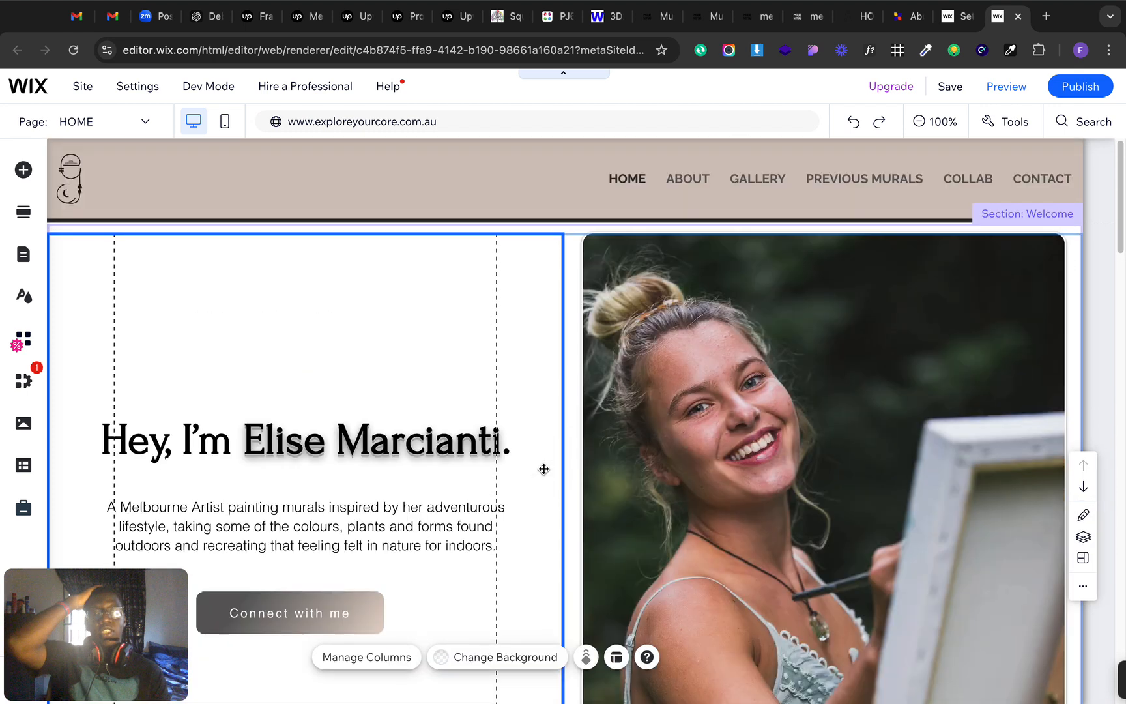
{"action": "left_click", "coordinate": [410, 352]}
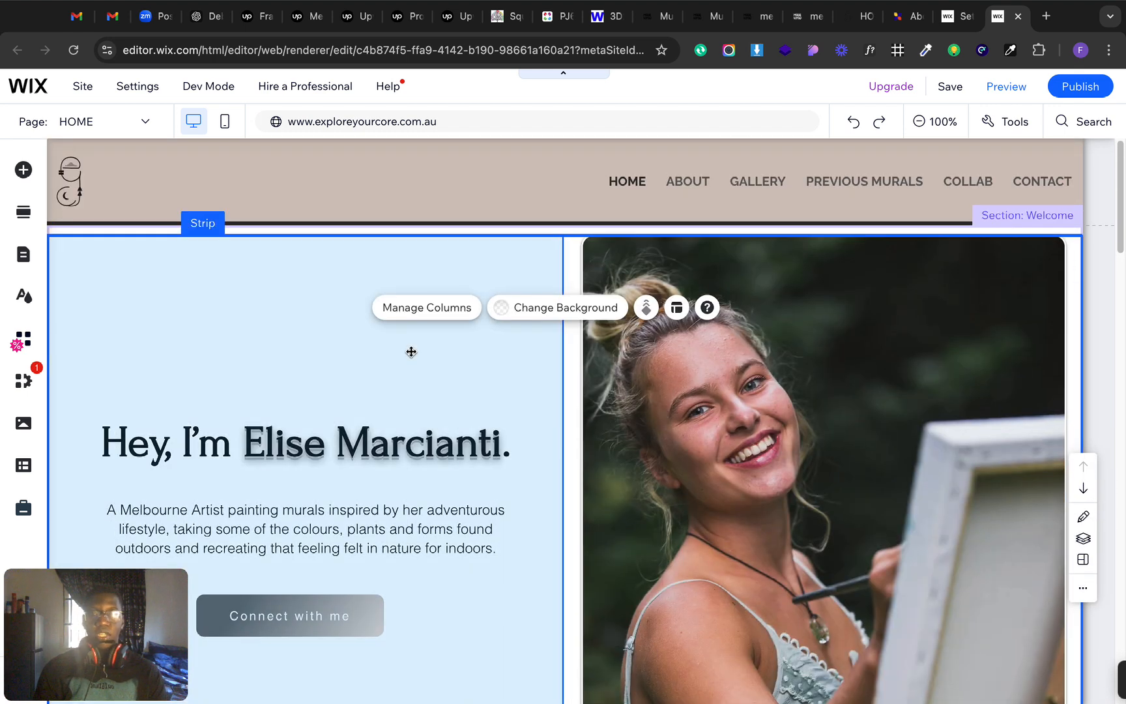
{"action": "left_click", "coordinate": [460, 311]}
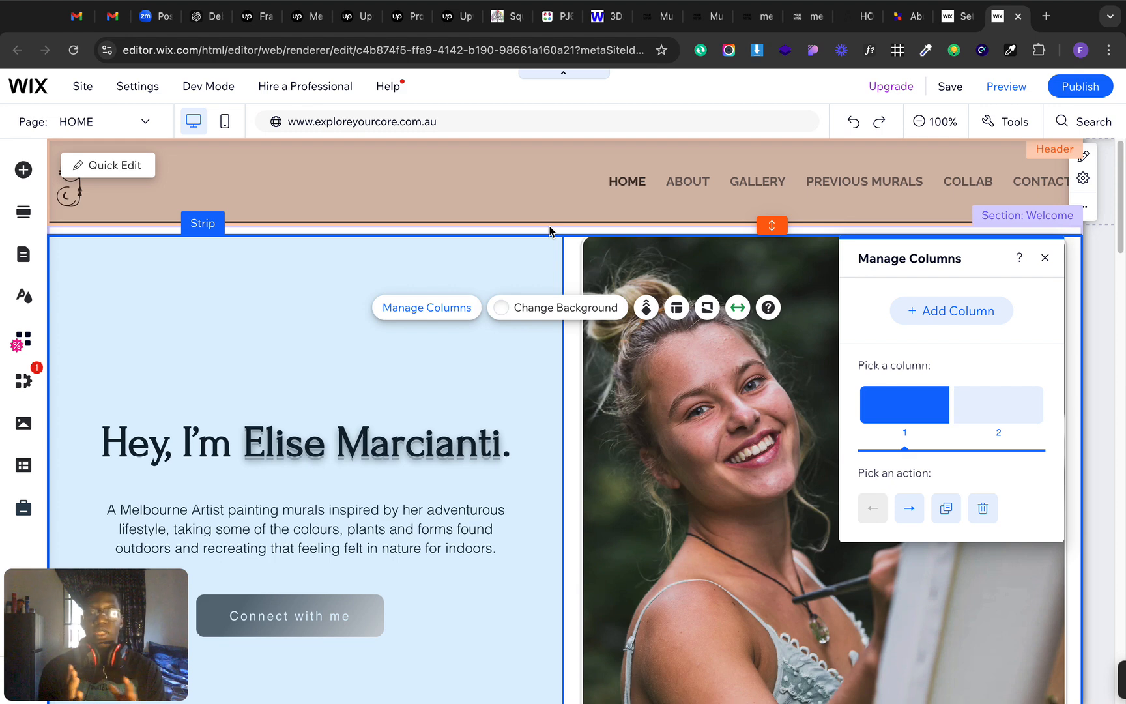
{"action": "scroll", "coordinate": [520, 349], "scroll_direction": "down", "scroll_amount": 3}
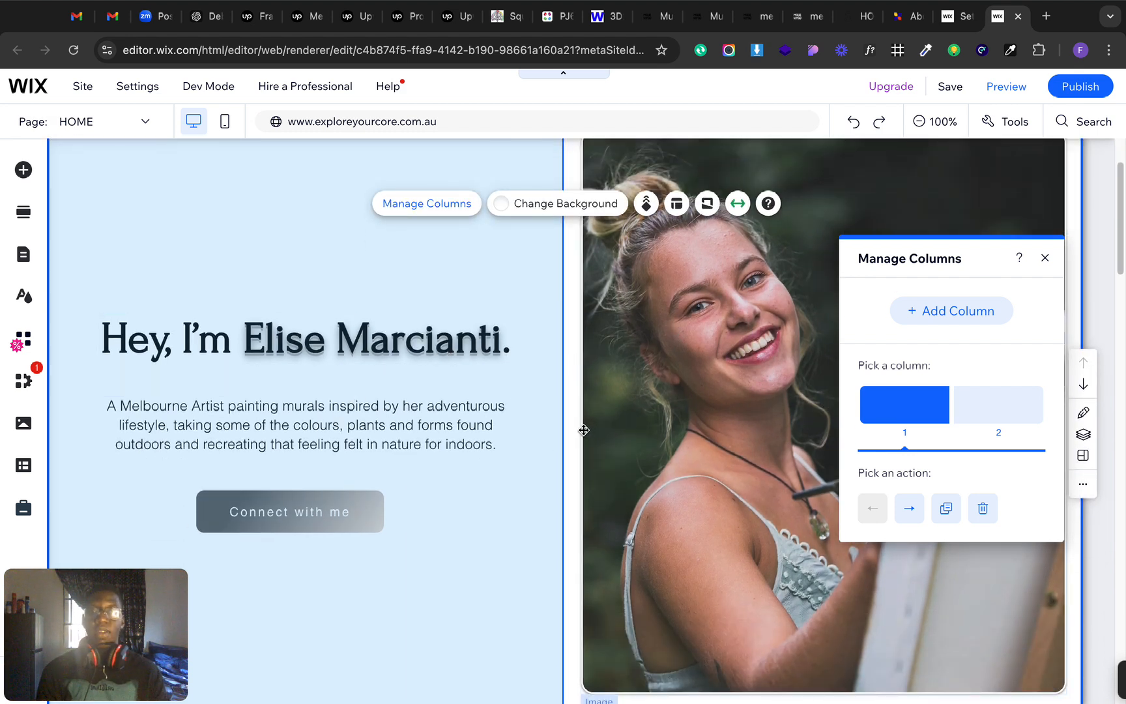
- Pick column 2 in the welcome strip's column management options and leave by selecting the whole section
{"action": "scroll", "coordinate": [584, 430], "scroll_direction": "up", "scroll_amount": 2}
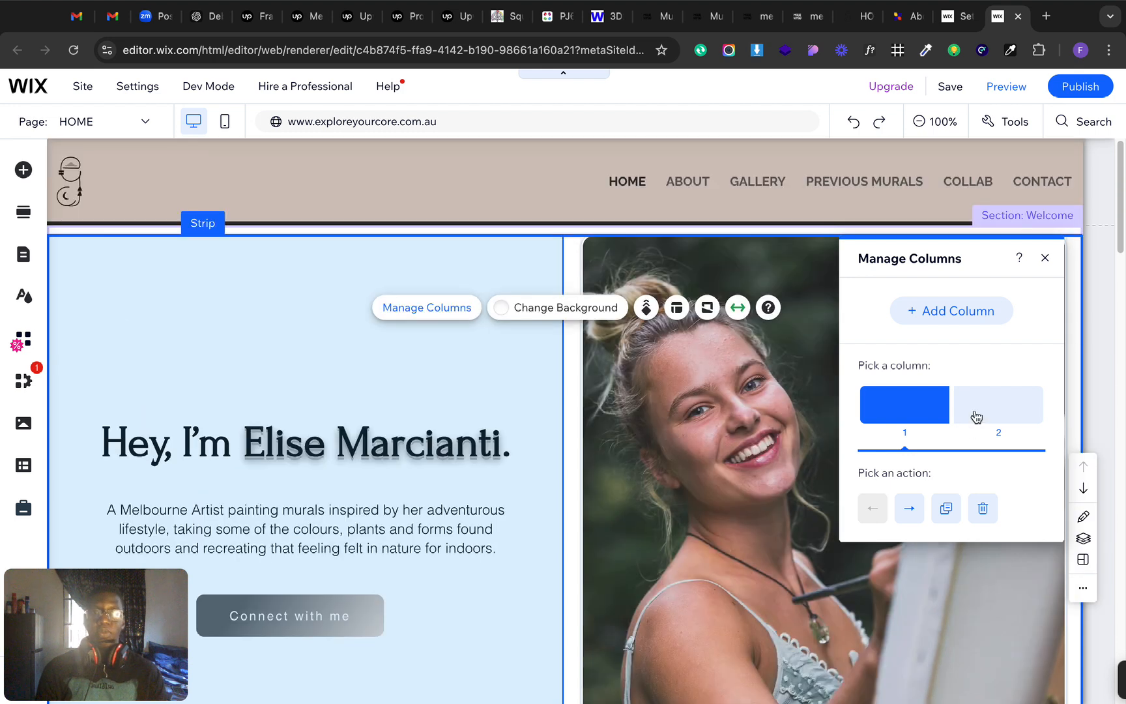
{"action": "left_click", "coordinate": [976, 417]}
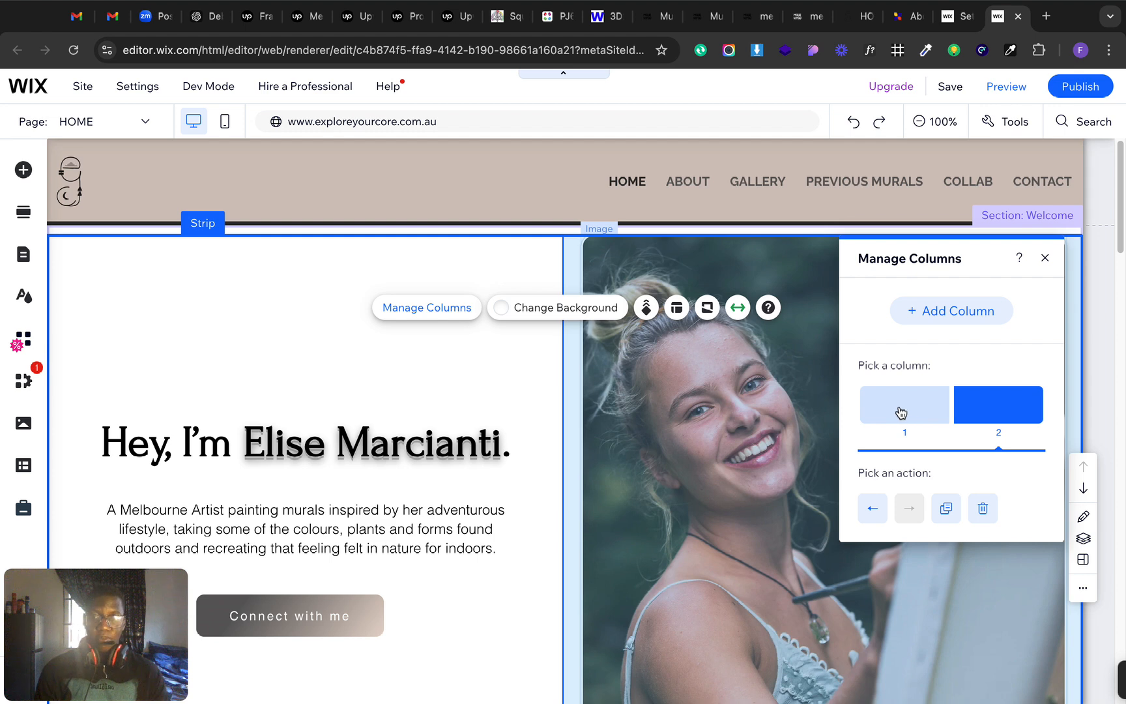
{"action": "left_click", "coordinate": [501, 226]}
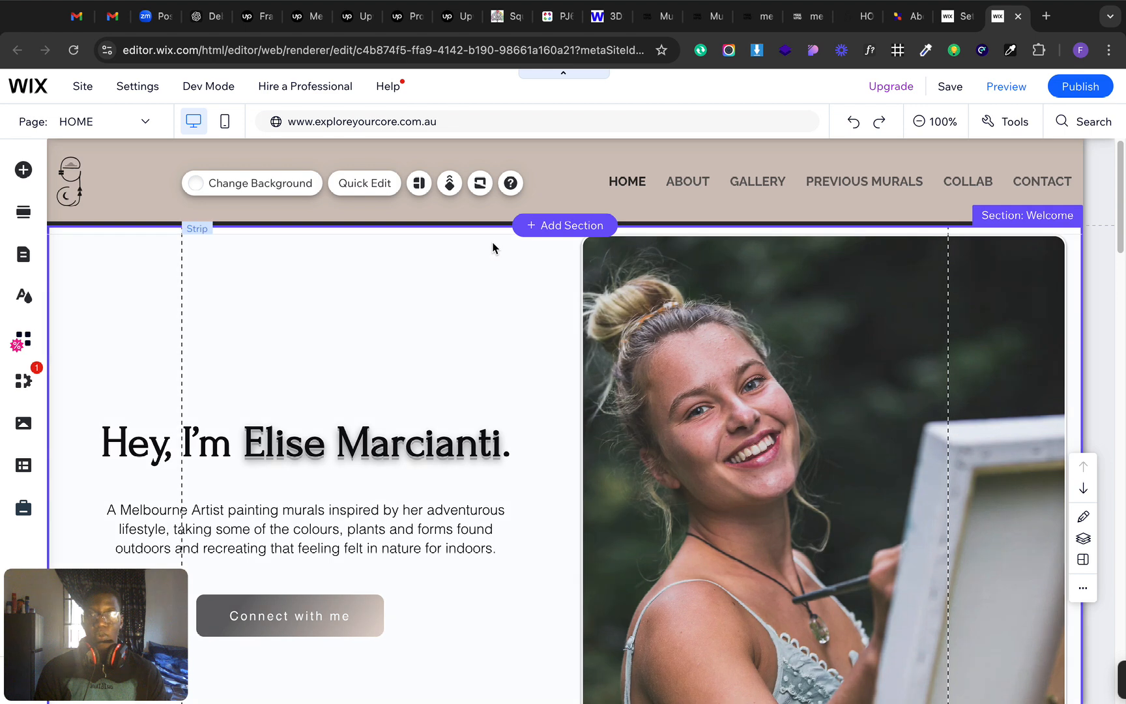
- Explore selecting the welcome strip and its second column individually, viewing the strip's column management options along the way
{"action": "left_click", "coordinate": [493, 243]}
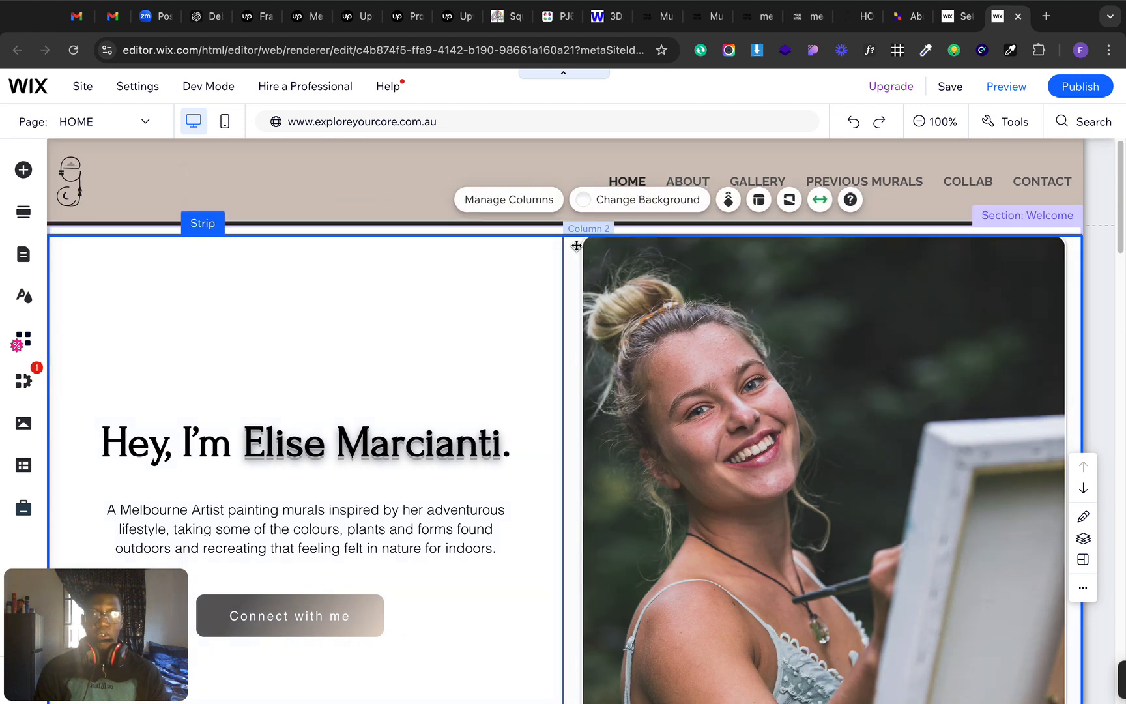
{"action": "left_click", "coordinate": [576, 246]}
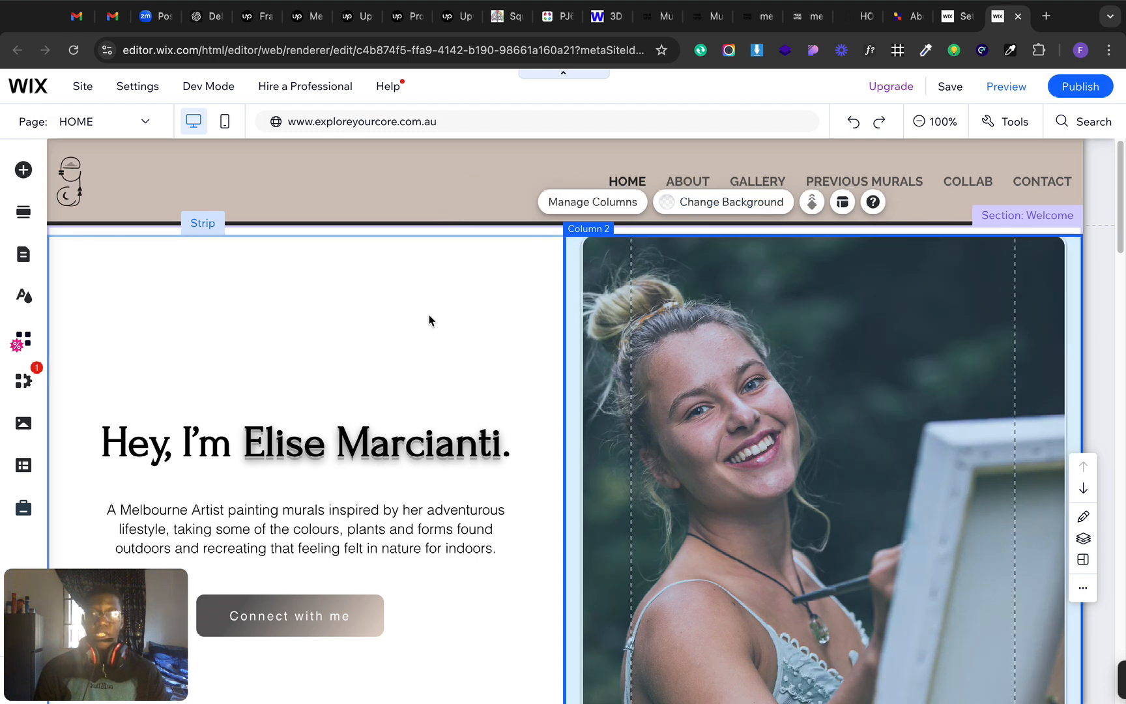
{"action": "left_click", "coordinate": [186, 257]}
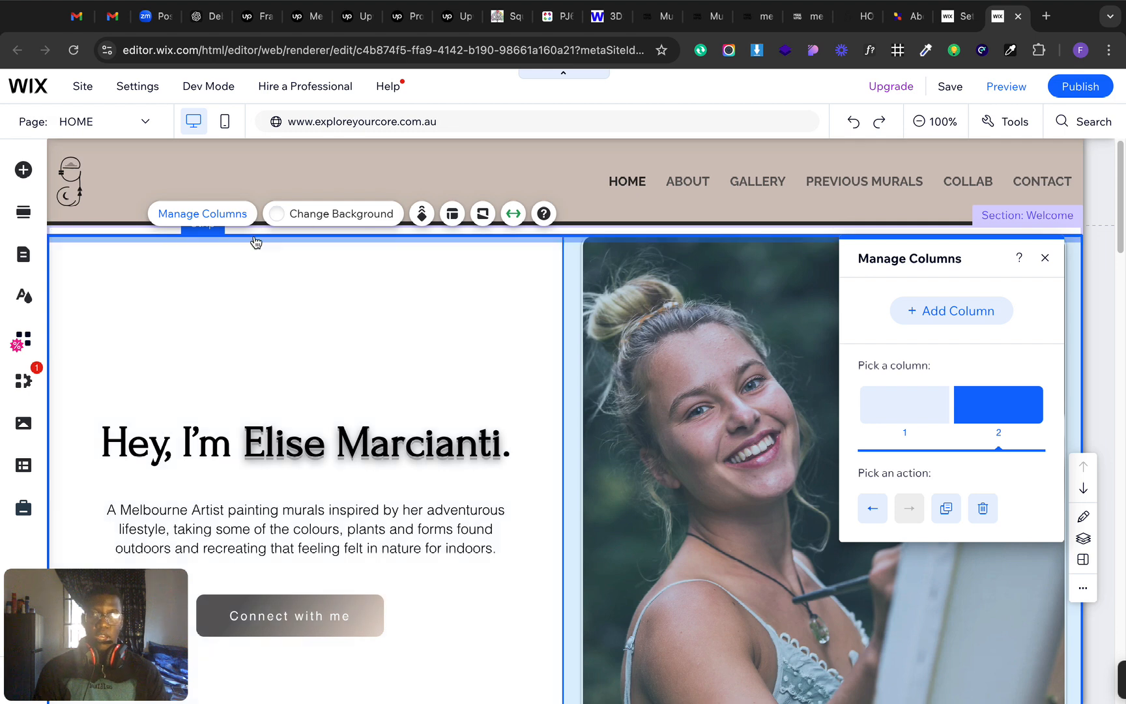
{"action": "left_click", "coordinate": [570, 255]}
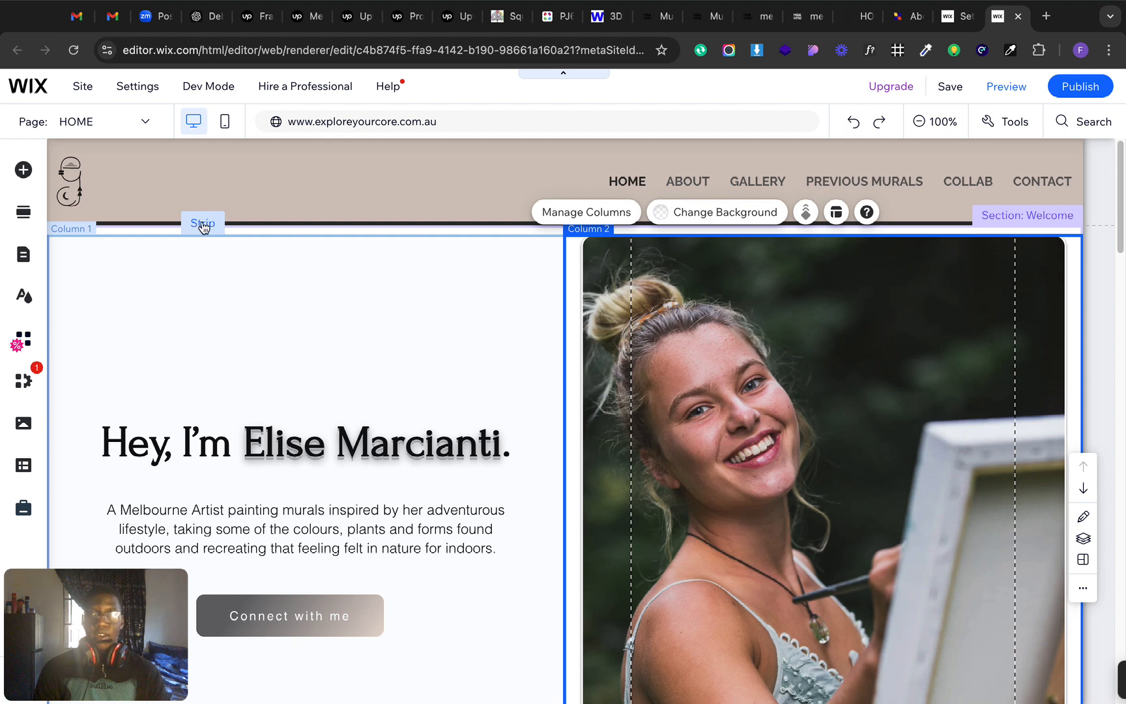
{"action": "left_click", "coordinate": [202, 223]}
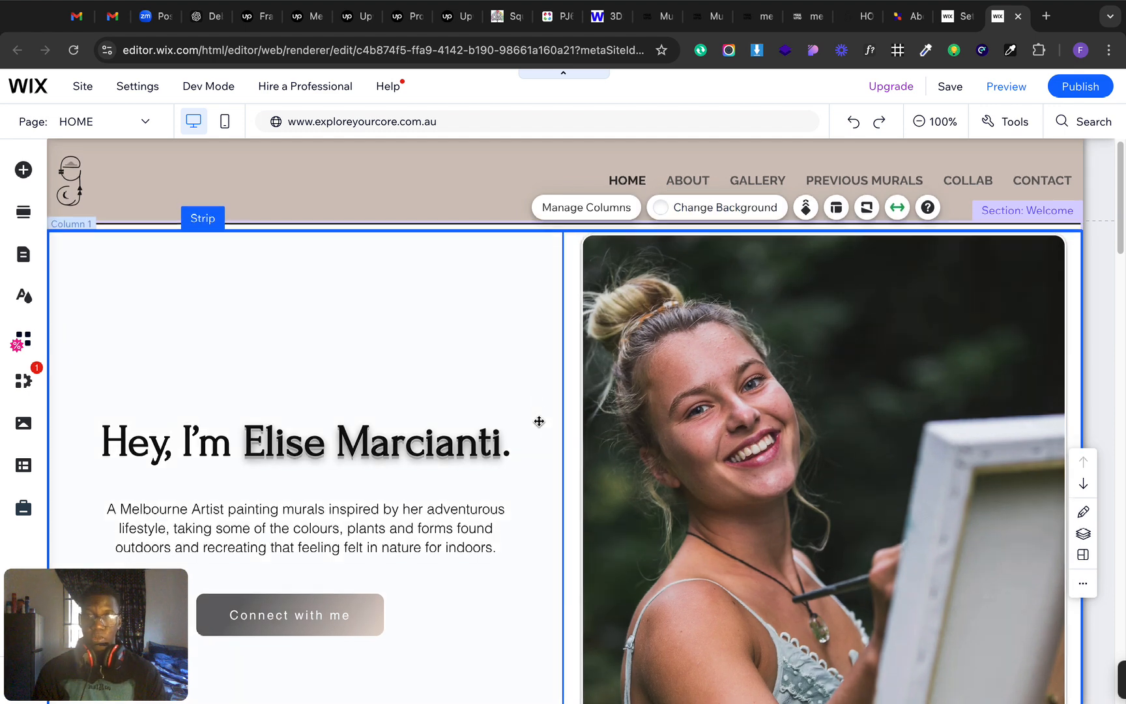
- Examine the home page layout from the welcome strip through the three-image section to the "My Process" heading
{"action": "scroll", "coordinate": [538, 421], "scroll_direction": "down", "scroll_amount": 8}
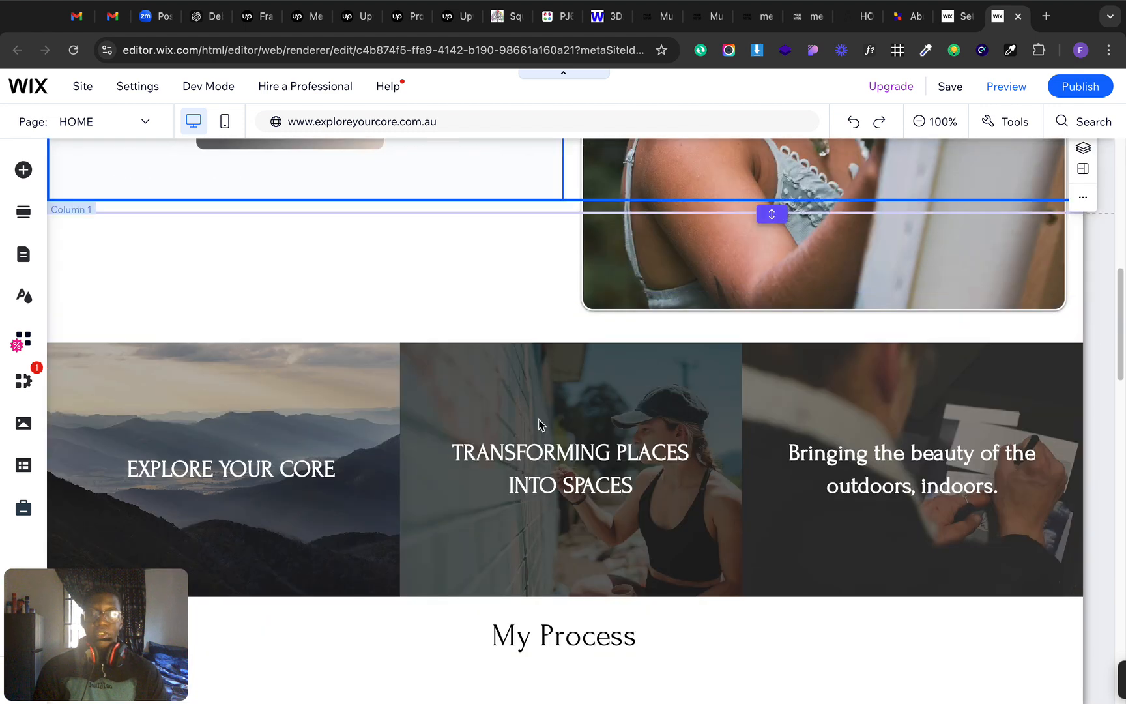
{"action": "scroll", "coordinate": [538, 423], "scroll_direction": "down", "scroll_amount": 2}
{"action": "scroll", "coordinate": [538, 423], "scroll_direction": "down", "scroll_amount": 1}
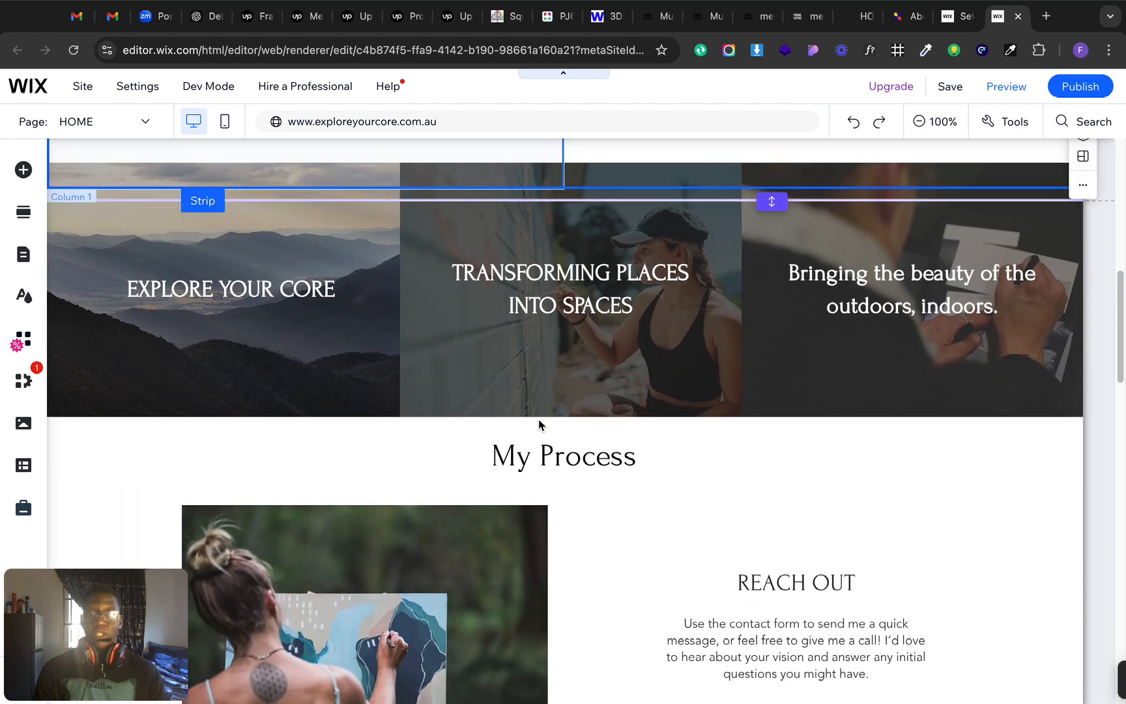
{"action": "scroll", "coordinate": [539, 423], "scroll_direction": "up", "scroll_amount": 3}
{"action": "scroll", "coordinate": [538, 419], "scroll_direction": "up", "scroll_amount": 3}
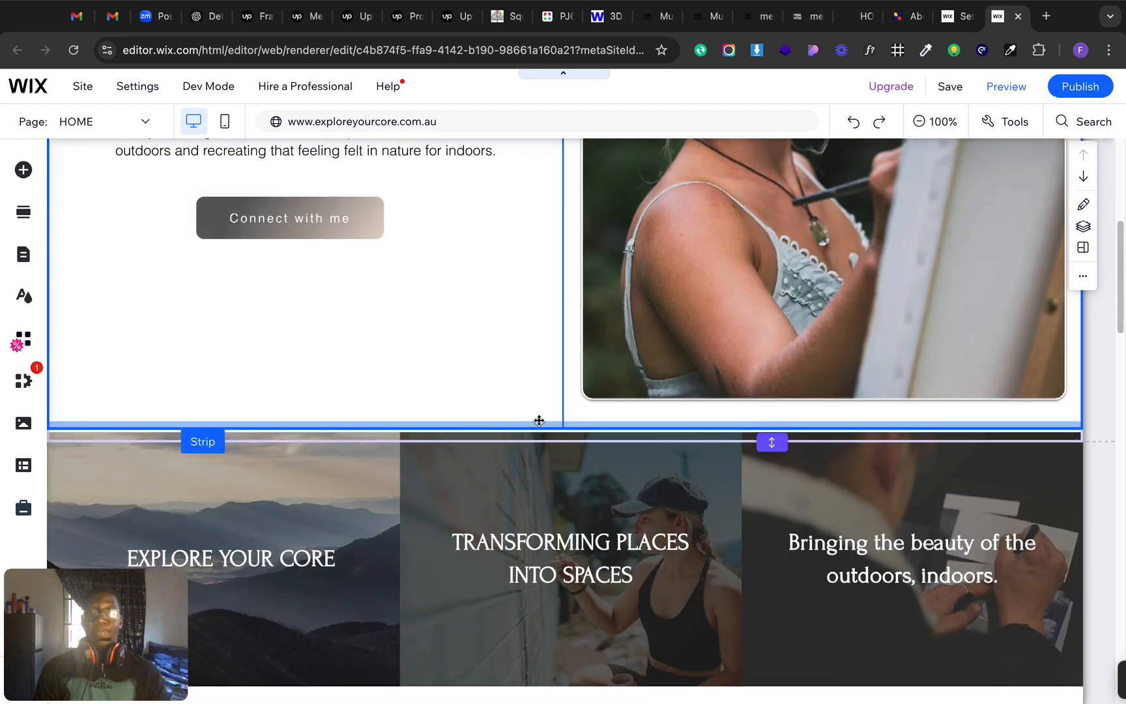
{"action": "scroll", "coordinate": [538, 421], "scroll_direction": "up", "scroll_amount": 2}
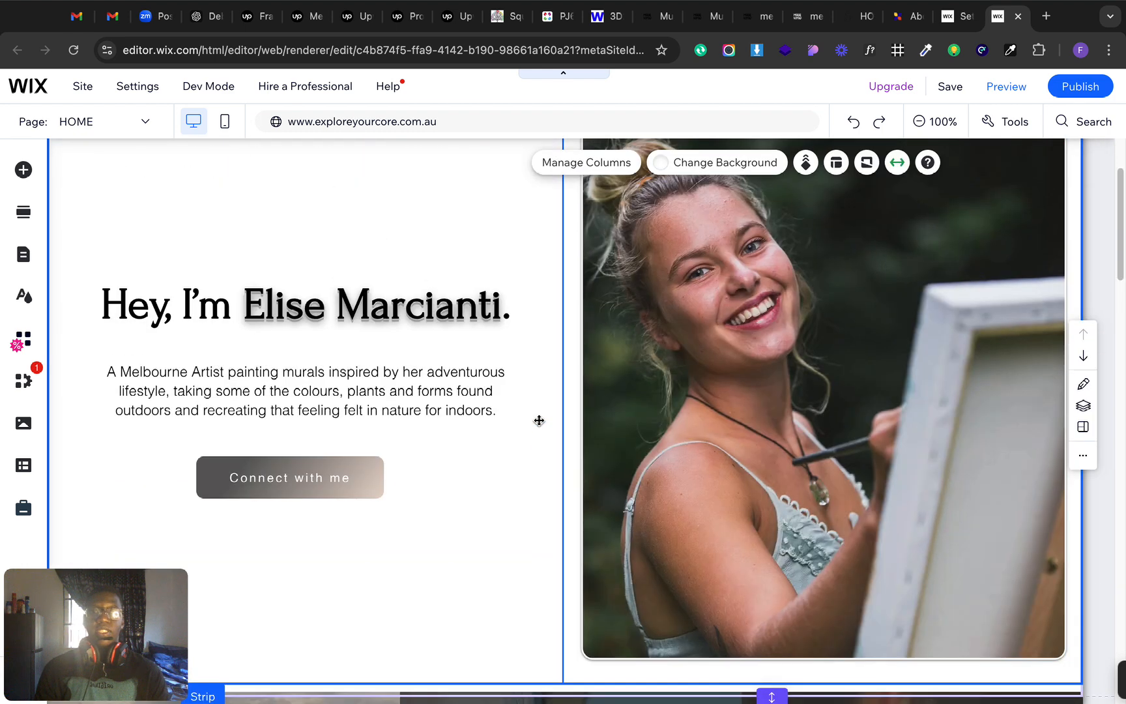
{"action": "scroll", "coordinate": [538, 420], "scroll_direction": "up", "scroll_amount": 1}
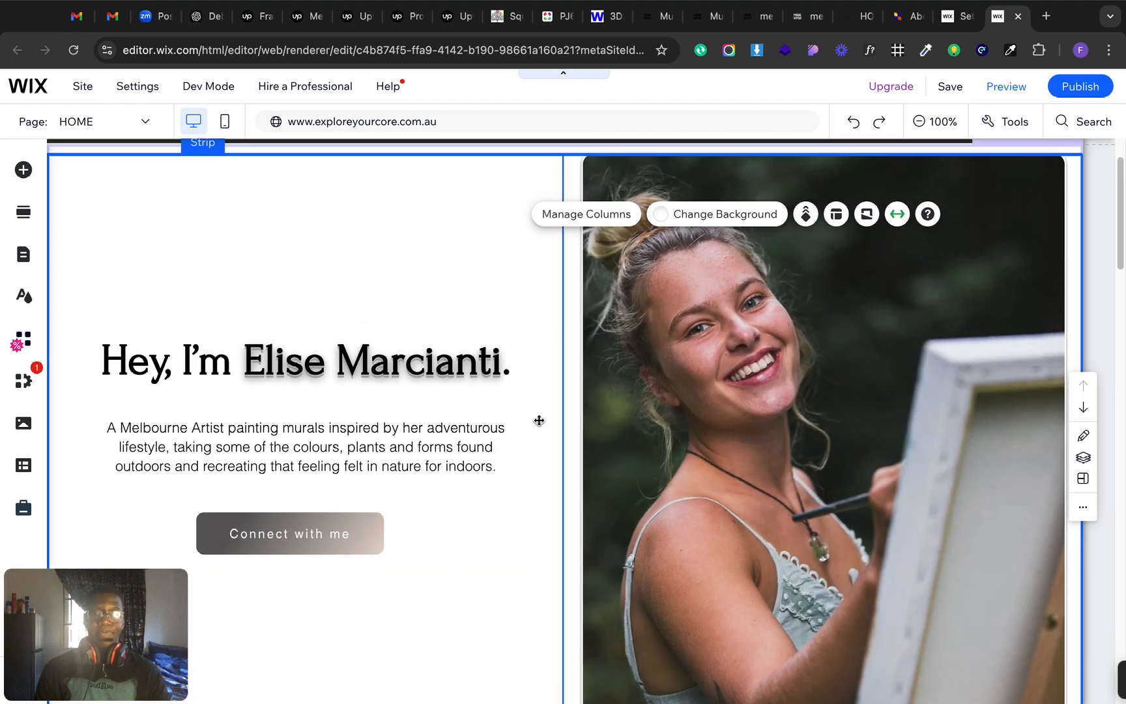
{"action": "scroll", "coordinate": [538, 420], "scroll_direction": "up", "scroll_amount": 1}
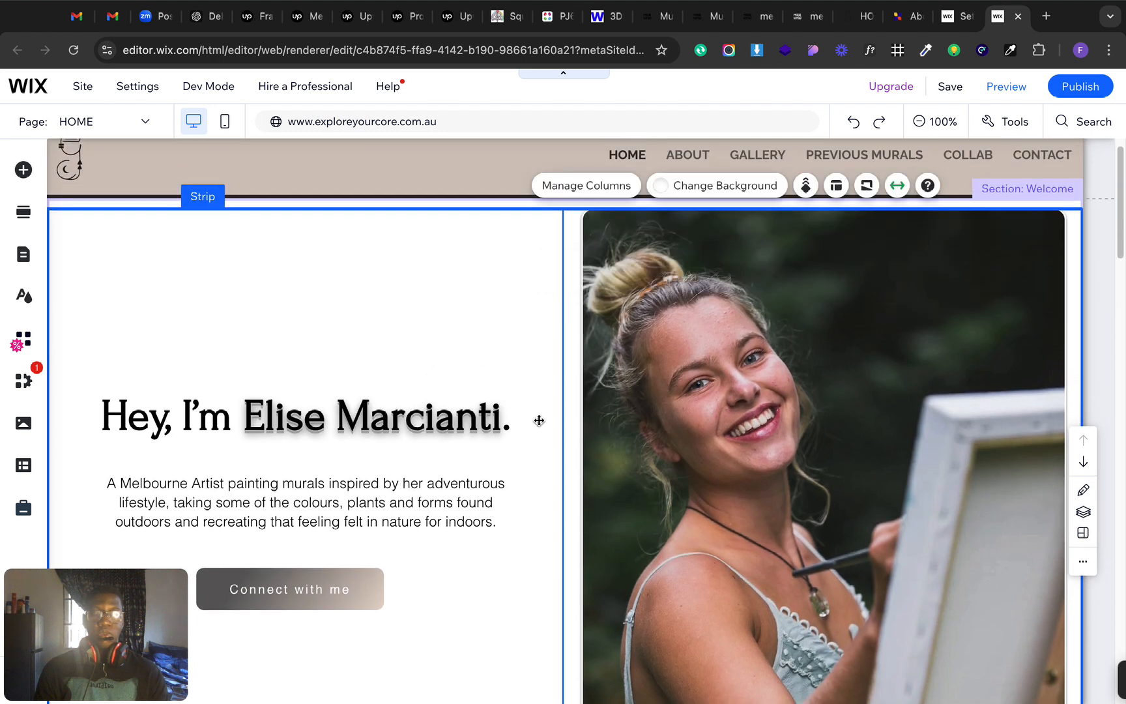
{"action": "scroll", "coordinate": [538, 421], "scroll_direction": "down", "scroll_amount": 2}
{"action": "scroll", "coordinate": [538, 420], "scroll_direction": "down", "scroll_amount": 4}
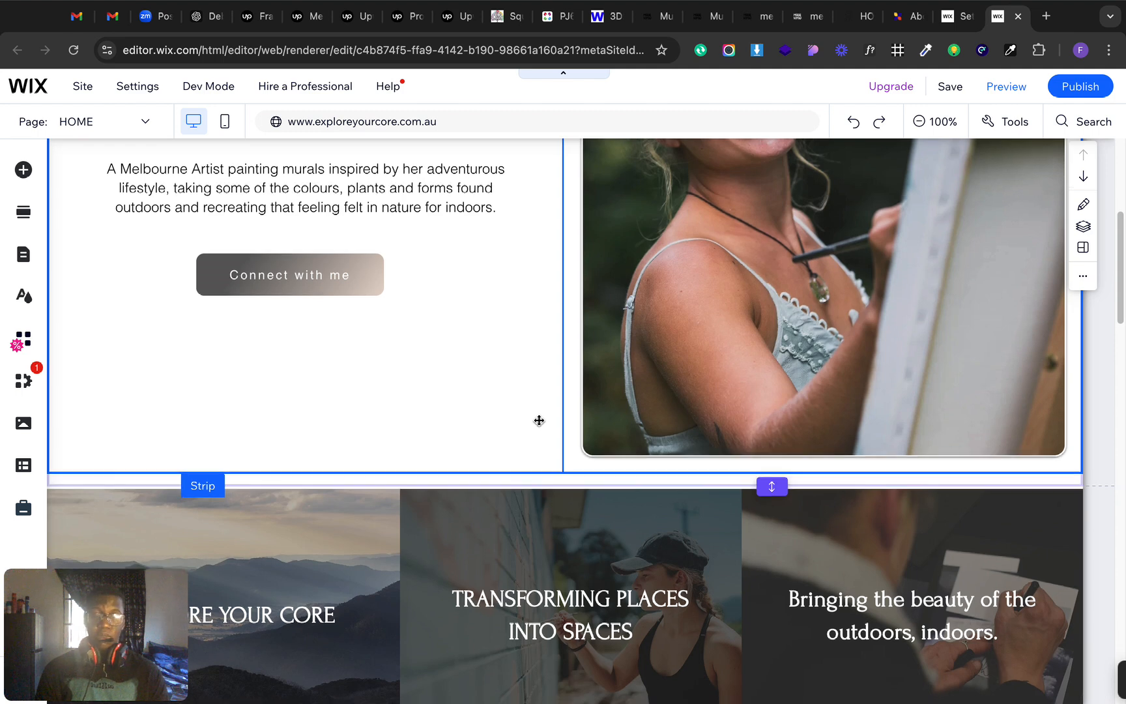
{"action": "scroll", "coordinate": [566, 440], "scroll_direction": "down", "scroll_amount": 2}
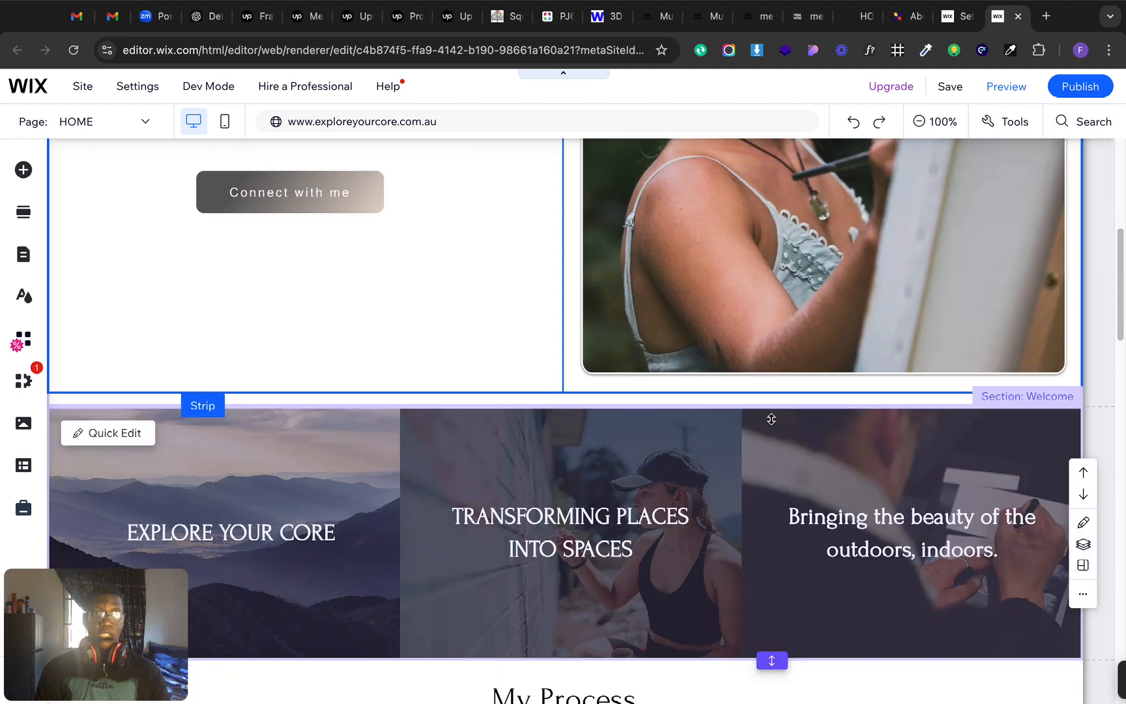
- View the additional actions for the three-image section below the welcome strip and leave without choosing one
{"action": "mouse_move", "coordinate": [1055, 418]}
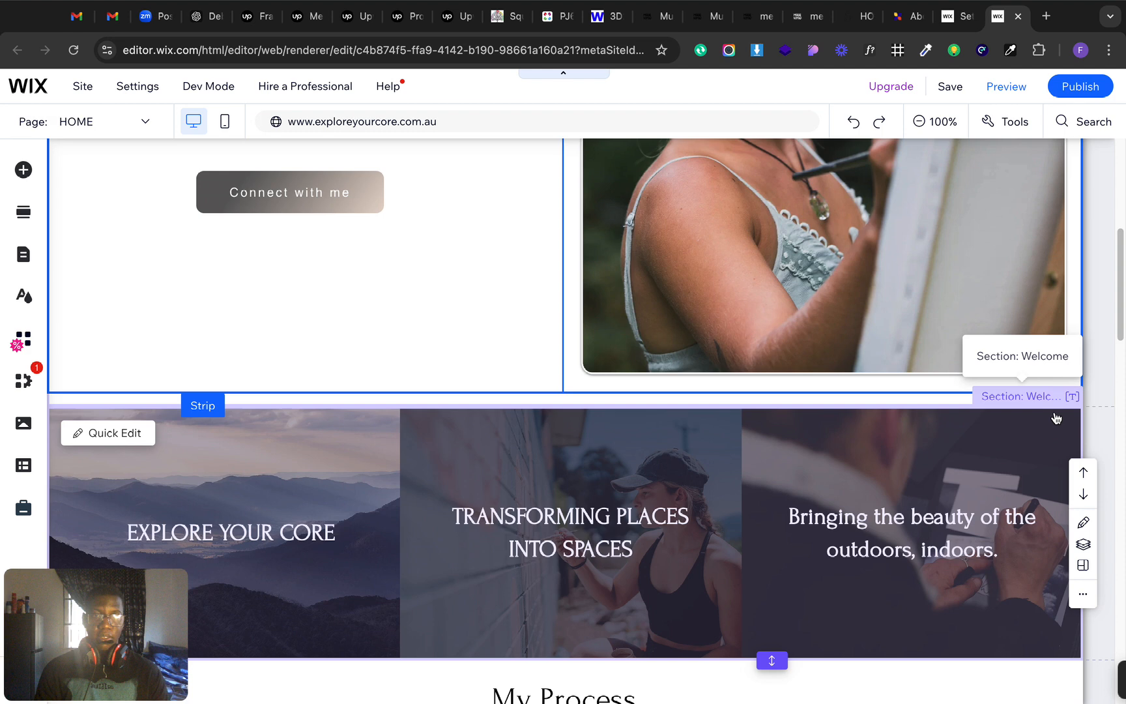
{"action": "left_click", "coordinate": [1089, 594]}
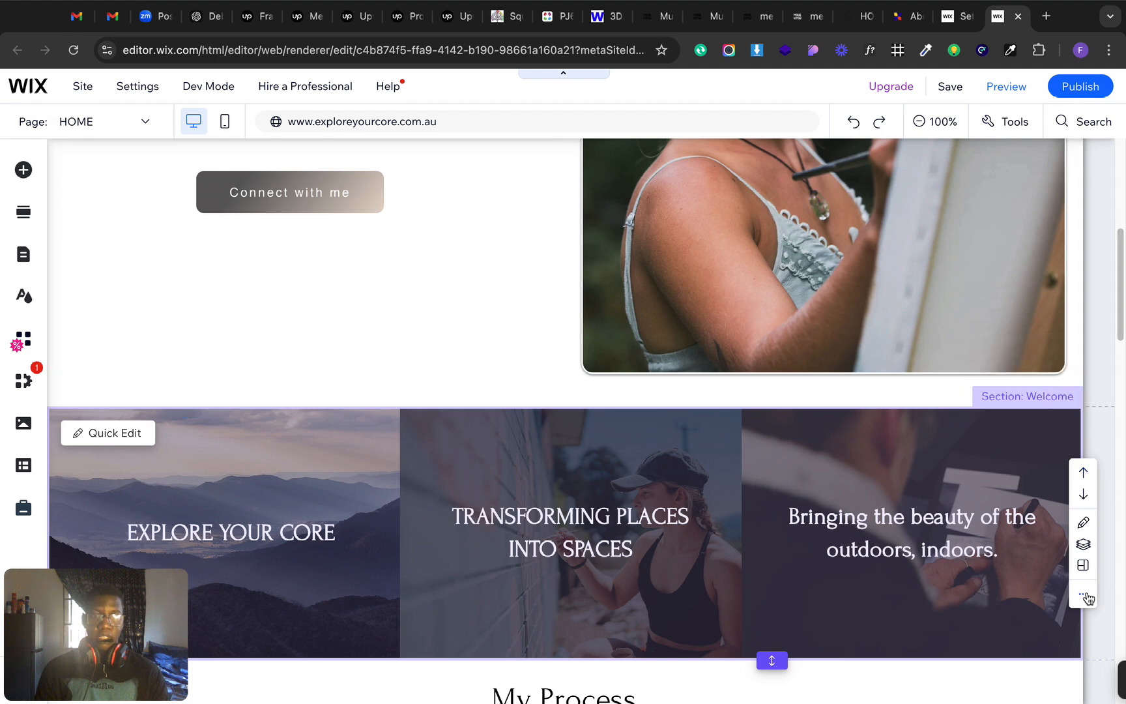
{"action": "left_click", "coordinate": [1087, 594]}
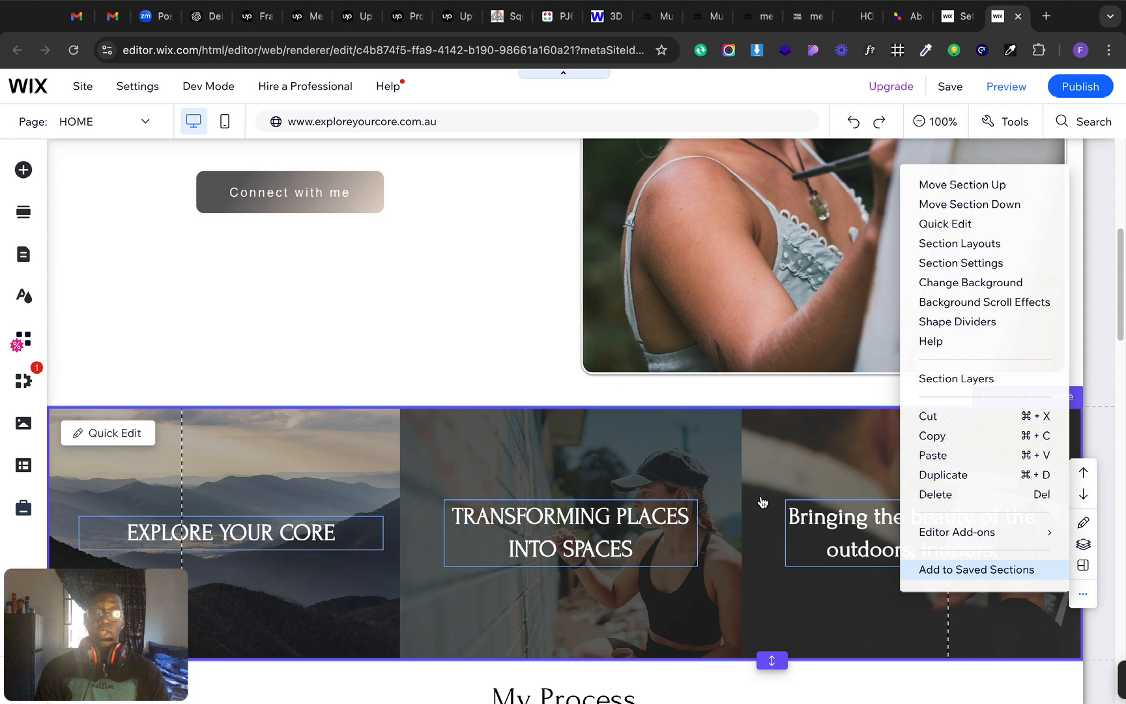
{"action": "left_click", "coordinate": [499, 406]}
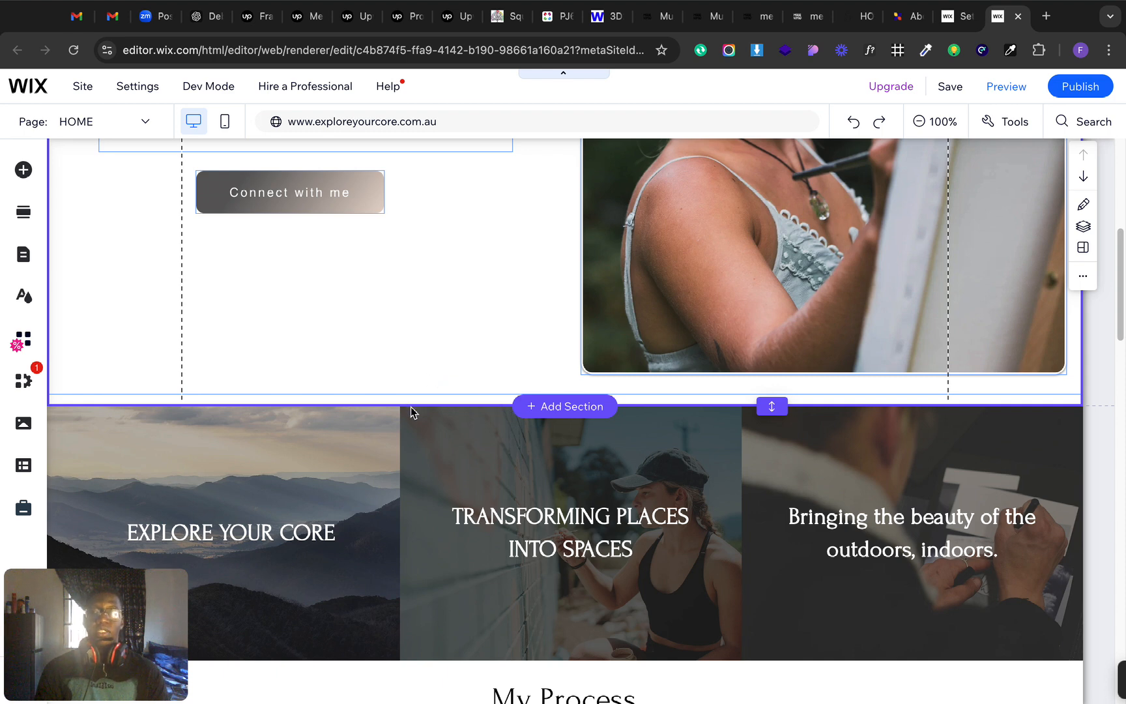
- Open the text settings of the "EXPLORE YOUR CORE" heading in the three-image section and leave them without changes
{"action": "scroll", "coordinate": [391, 410], "scroll_direction": "down", "scroll_amount": 1}
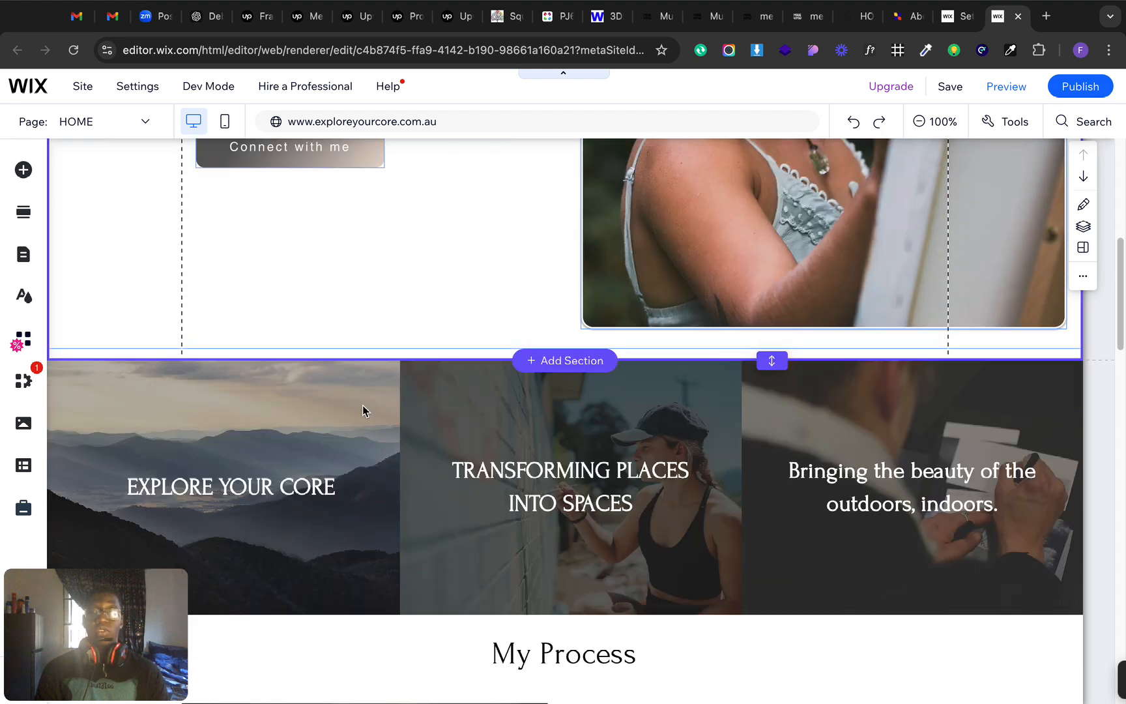
{"action": "left_click", "coordinate": [232, 389]}
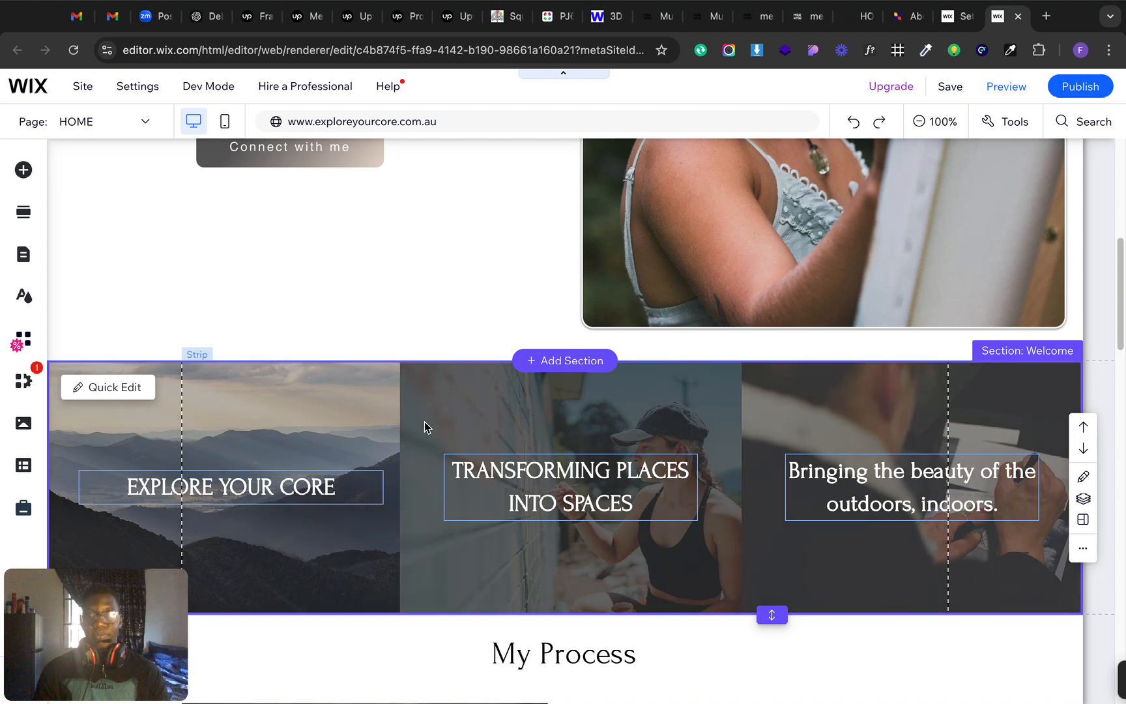
{"action": "double_click", "coordinate": [256, 488]}
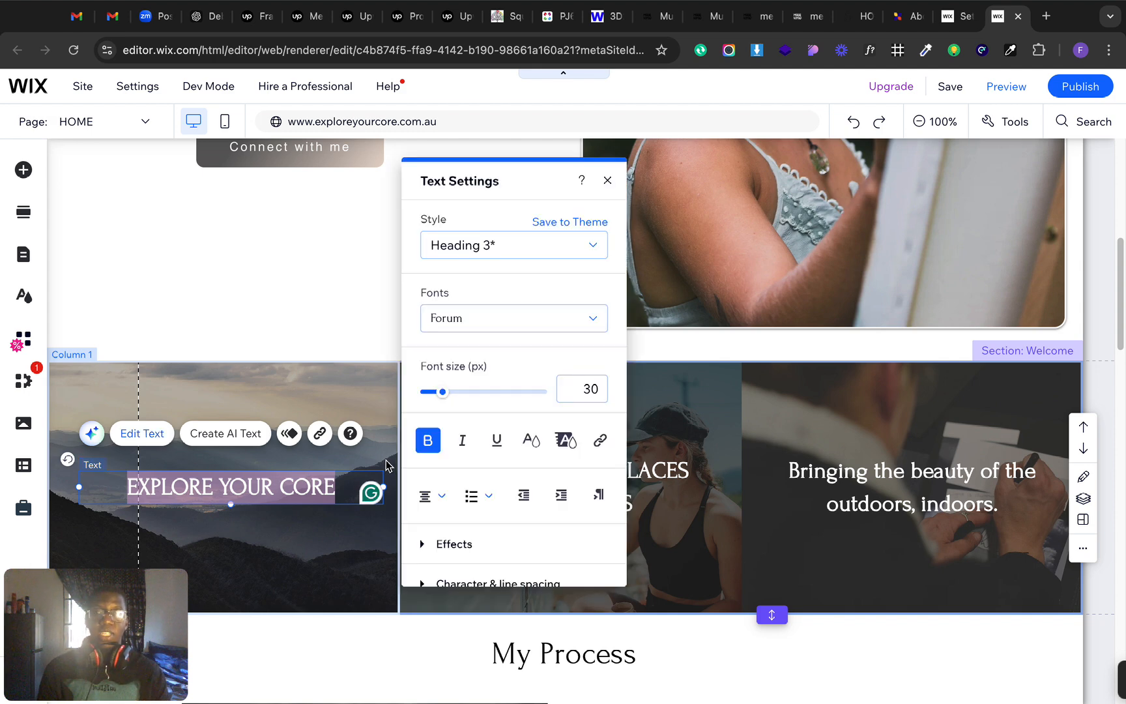
{"action": "left_click", "coordinate": [352, 357]}
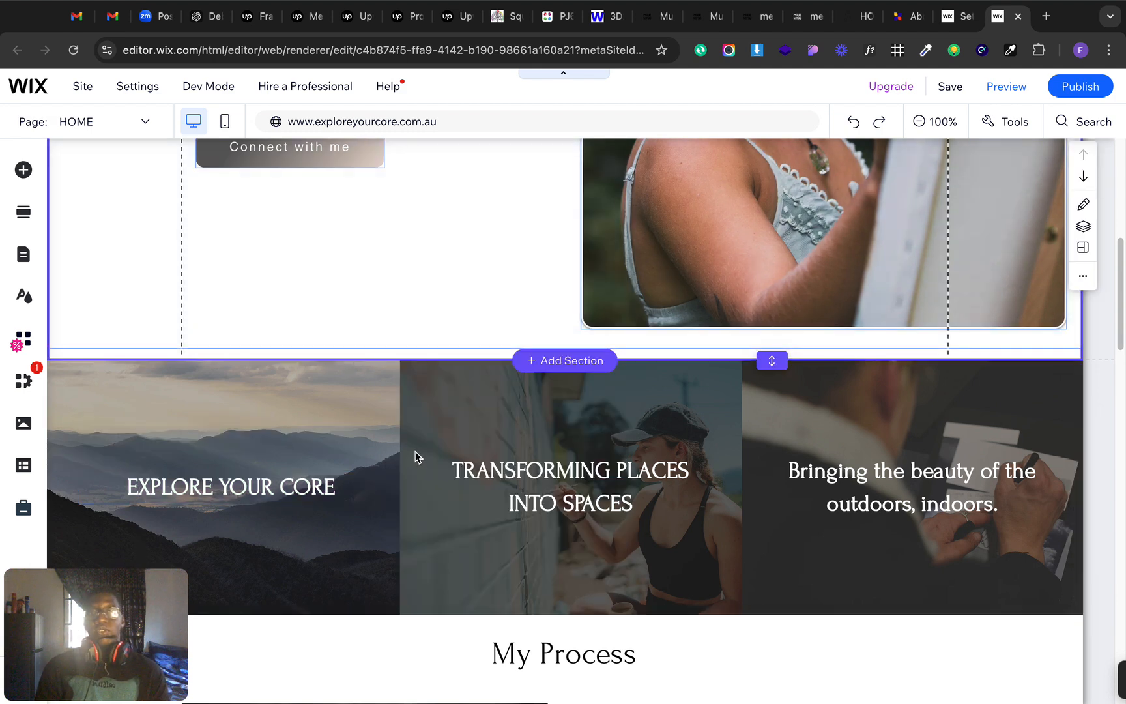
- Remove the shadow text effect from the artist's name in the welcome heading and leave the text settings
{"action": "scroll", "coordinate": [417, 458], "scroll_direction": "down", "scroll_amount": 1}
{"action": "scroll", "coordinate": [417, 456], "scroll_direction": "up", "scroll_amount": 10}
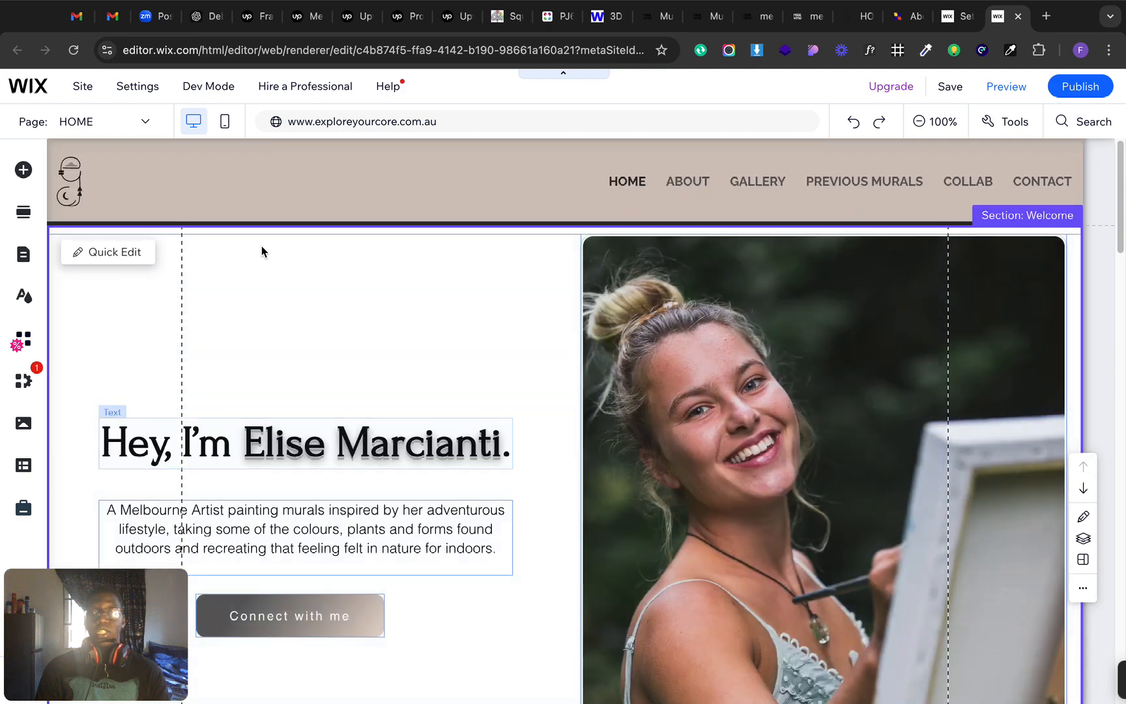
{"action": "left_click", "coordinate": [326, 440]}
{"action": "double_click", "coordinate": [326, 435]}
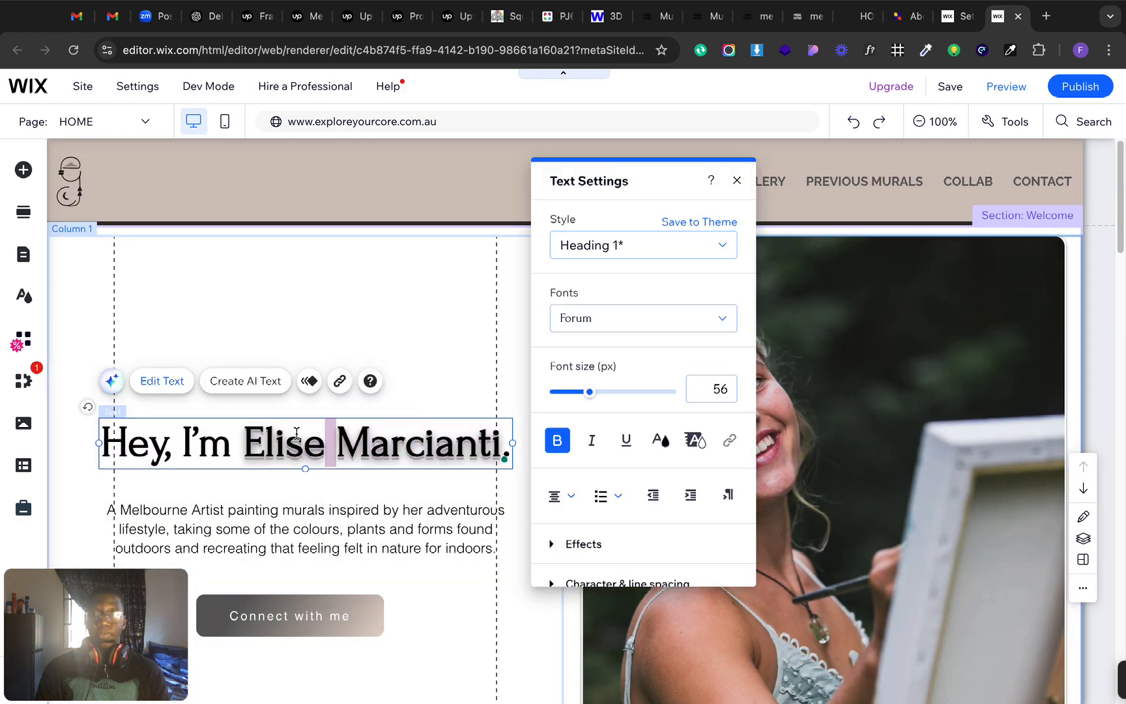
{"action": "left_click", "coordinate": [248, 431]}
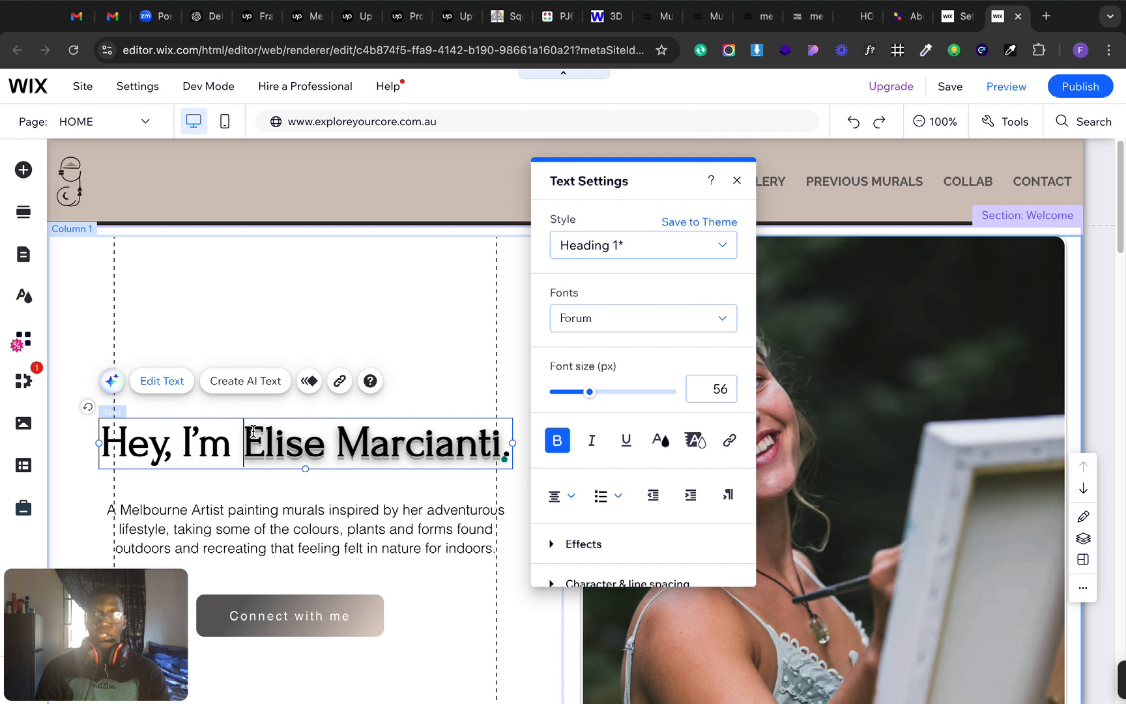
{"action": "left_click_drag", "start_coordinate": [333, 444], "coordinate": [506, 445]}
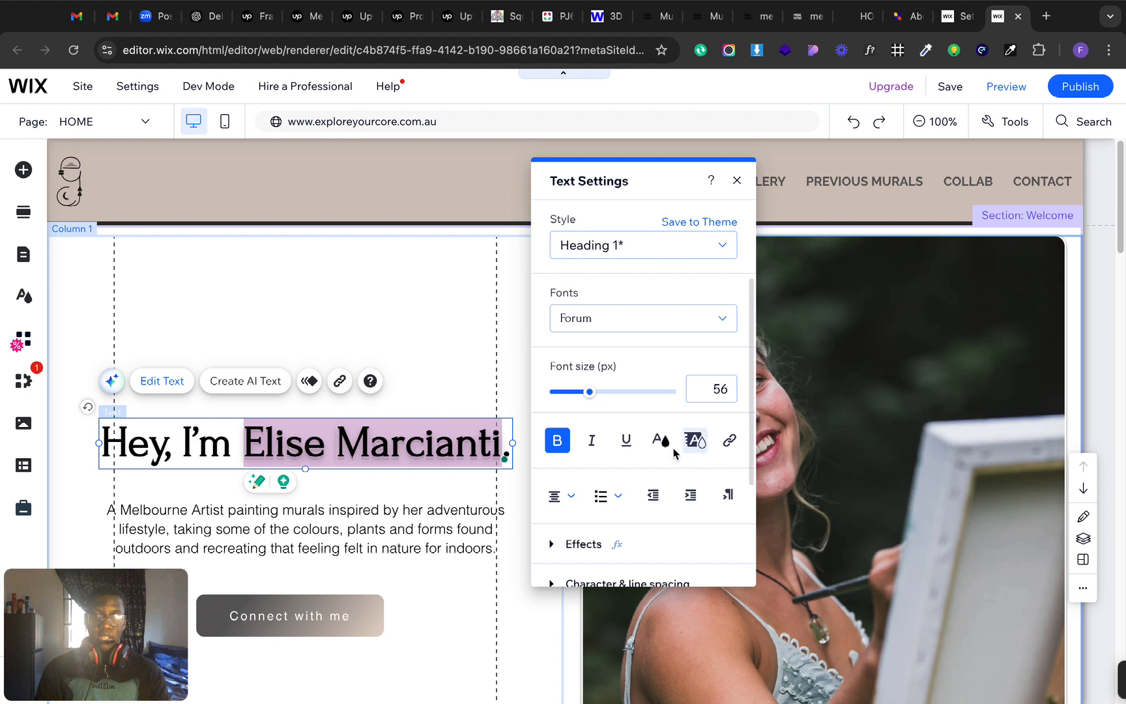
{"action": "scroll", "coordinate": [573, 495], "scroll_direction": "down", "scroll_amount": 1}
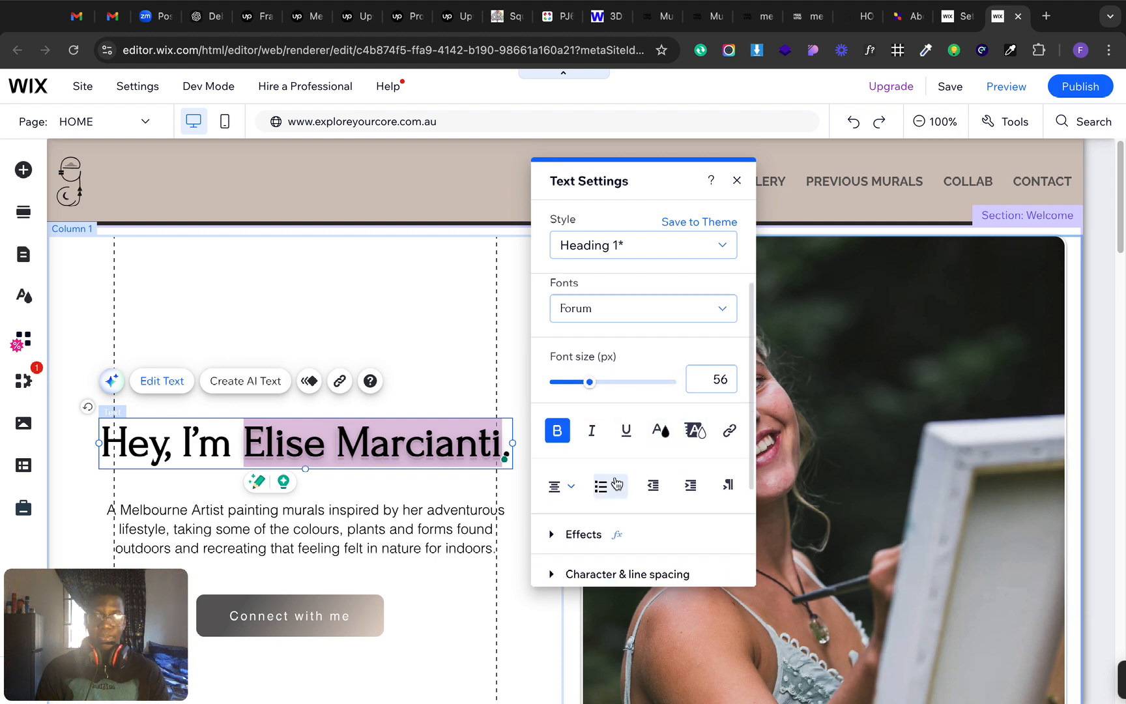
{"action": "left_click", "coordinate": [552, 519]}
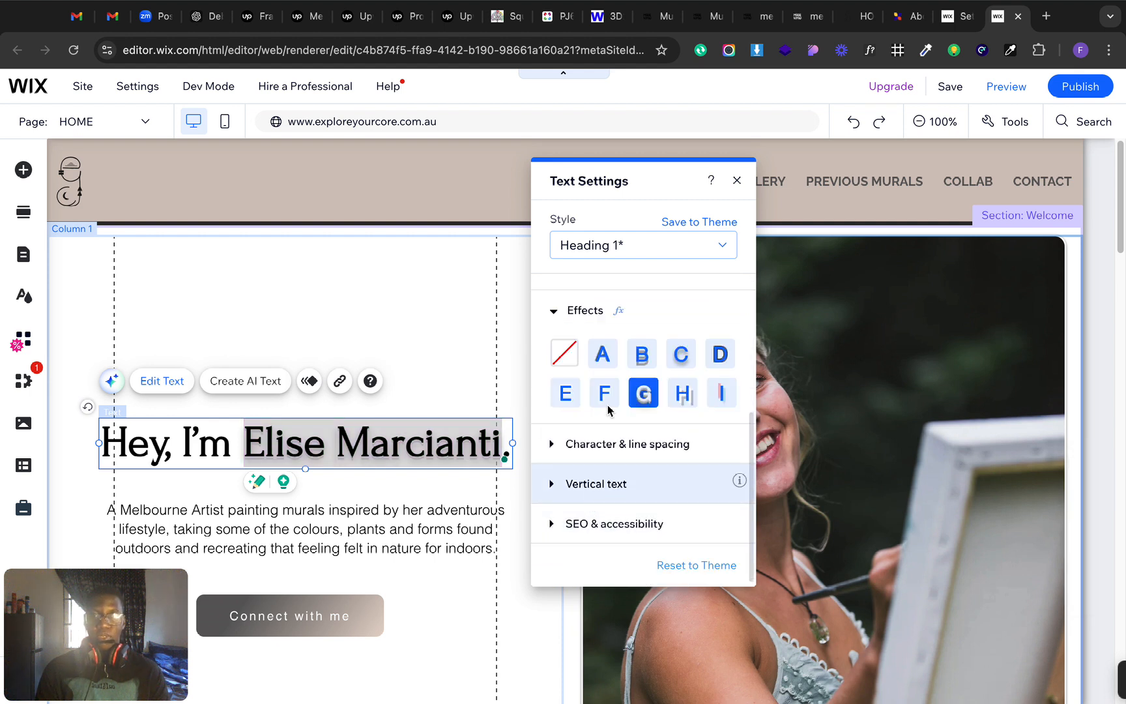
{"action": "left_click", "coordinate": [565, 353]}
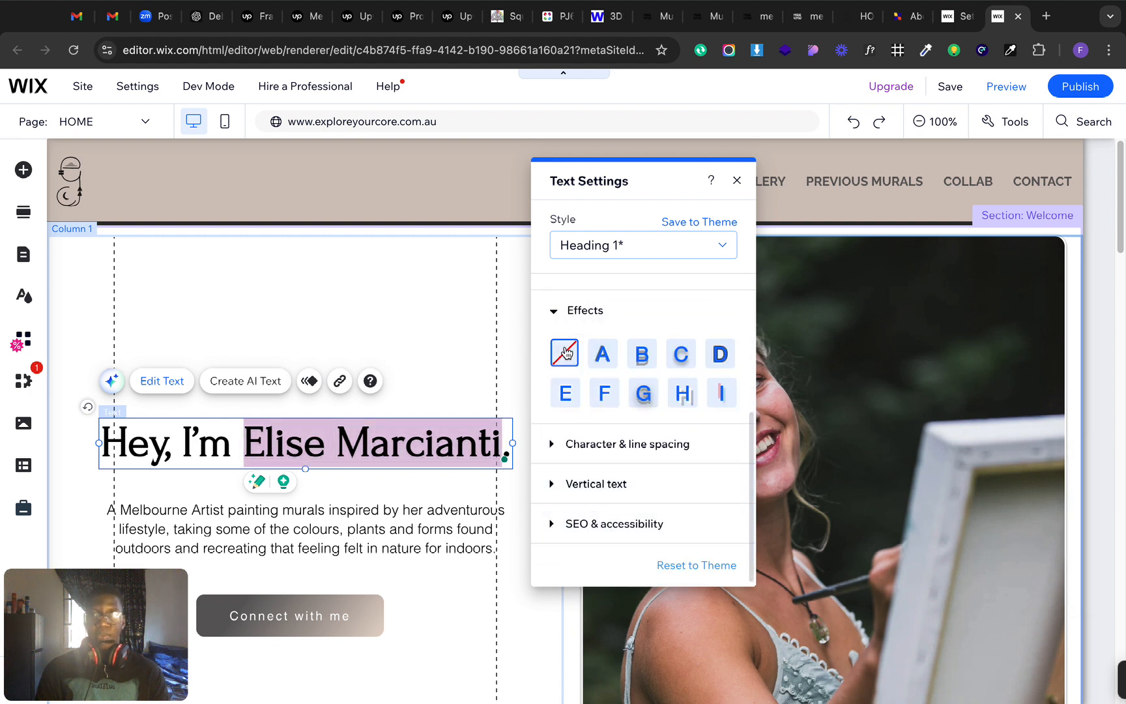
{"action": "left_click", "coordinate": [350, 323]}
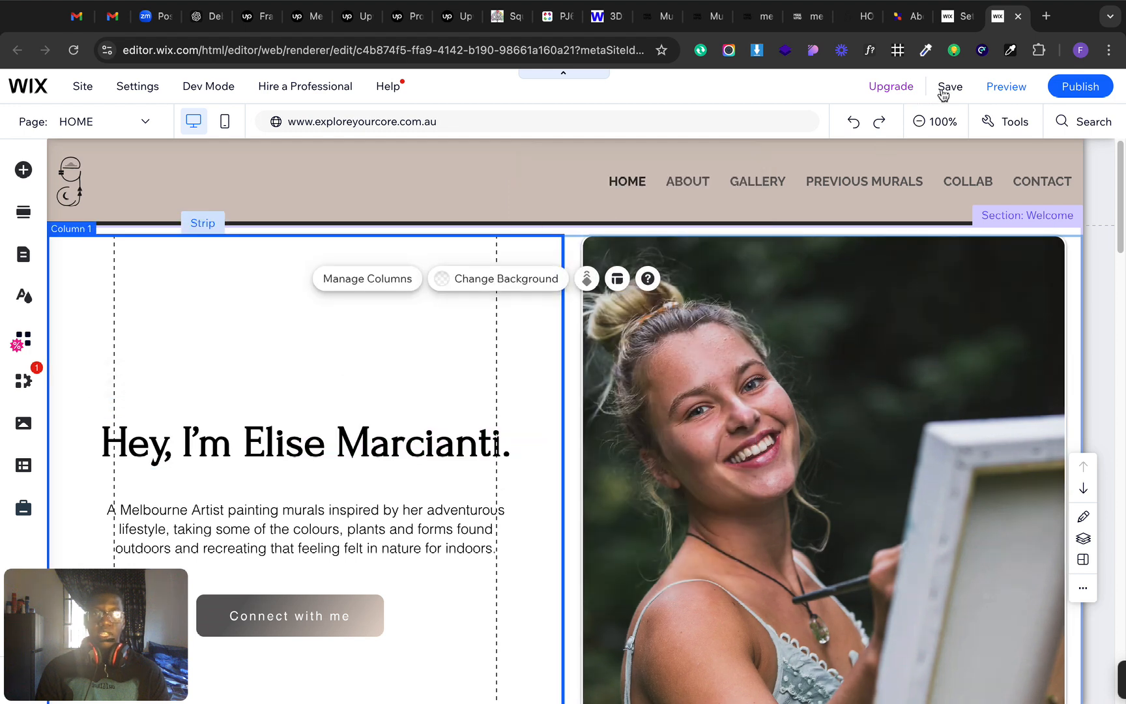
- Save the site and switch the editor to the mobile version of the home page
{"action": "left_click", "coordinate": [944, 92]}
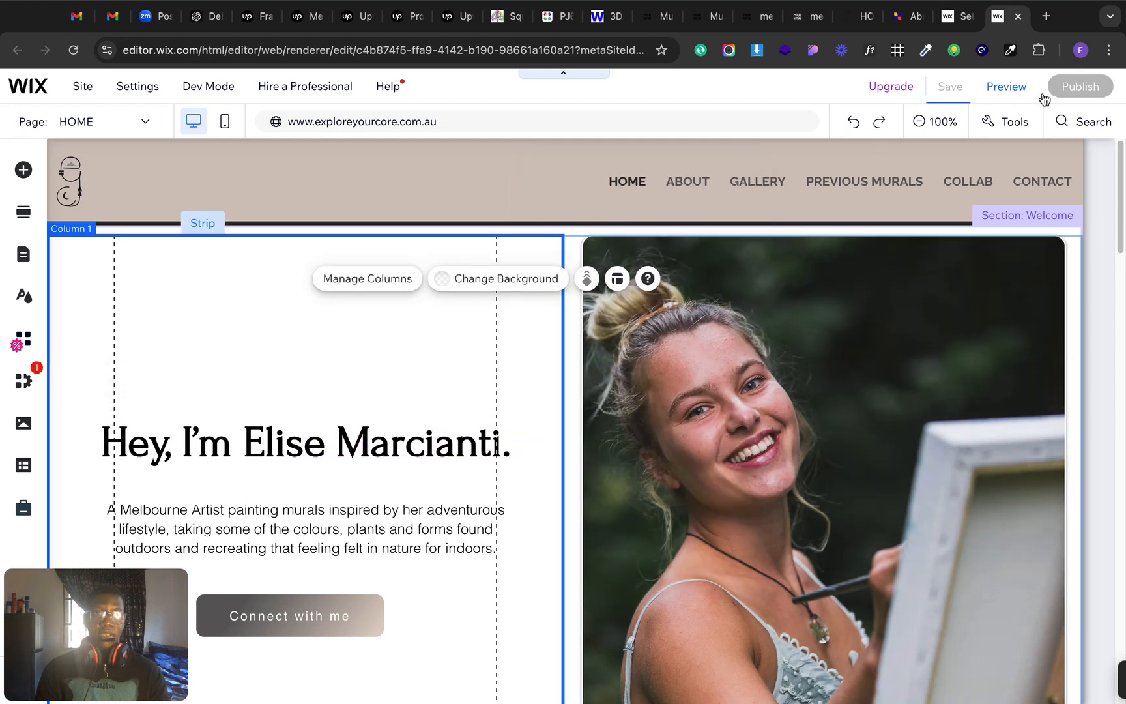
{"action": "mouse_move", "coordinate": [1073, 87]}
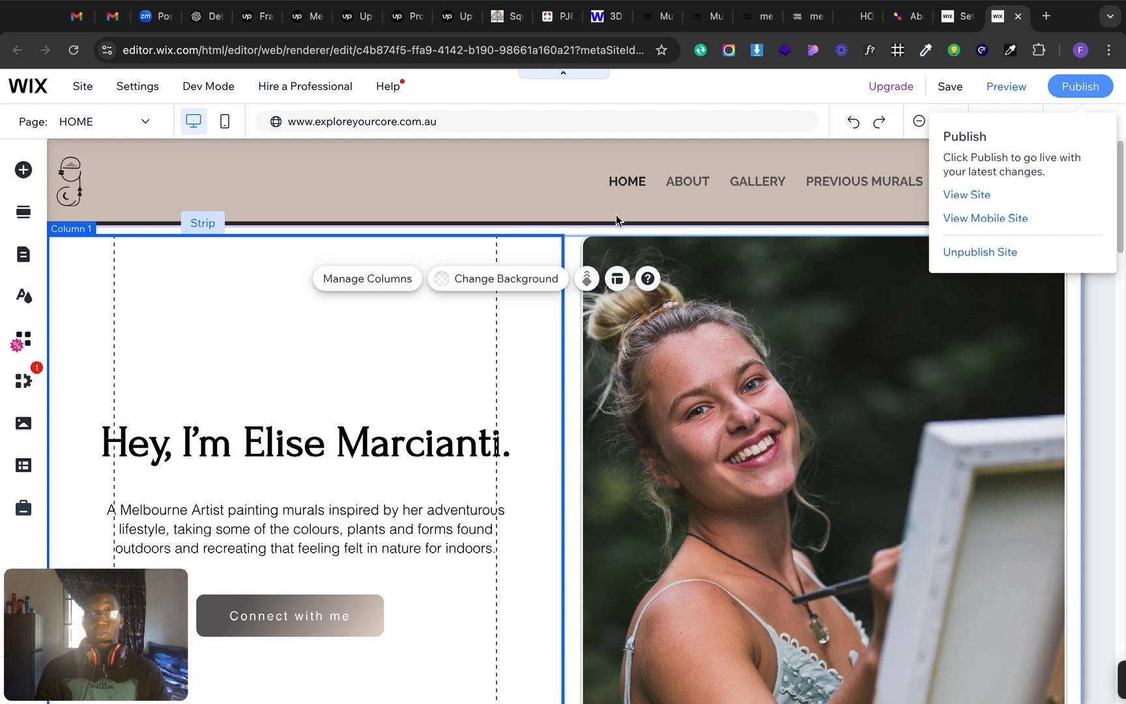
{"action": "left_click", "coordinate": [225, 133]}
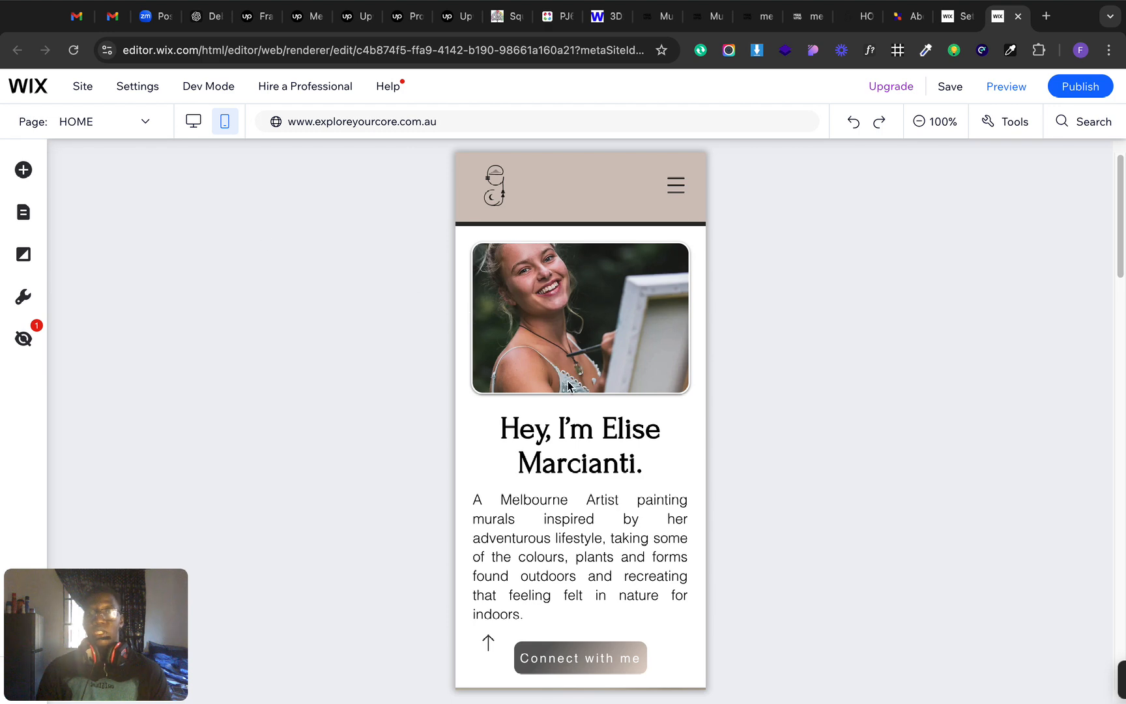
- Review the mobile layout of the home page from the welcome section through the three-image strip and My Process to the gallery
{"action": "scroll", "coordinate": [606, 542], "scroll_direction": "down", "scroll_amount": 3}
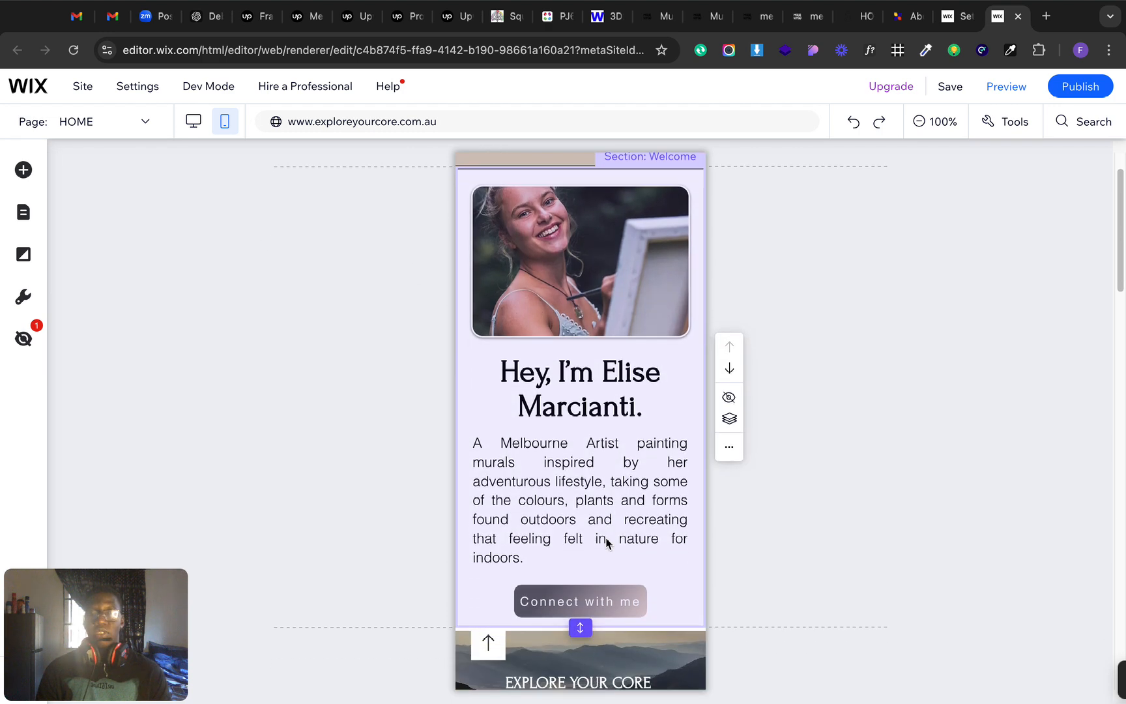
{"action": "scroll", "coordinate": [605, 542], "scroll_direction": "down", "scroll_amount": 5}
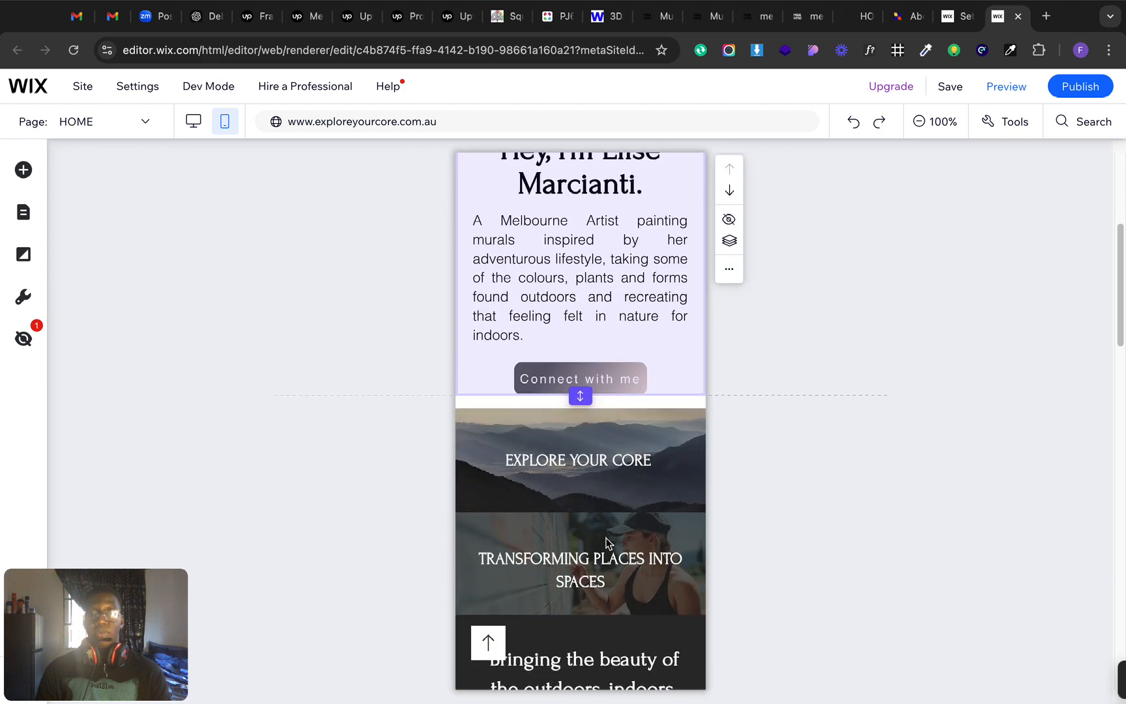
{"action": "scroll", "coordinate": [606, 543], "scroll_direction": "down", "scroll_amount": 2}
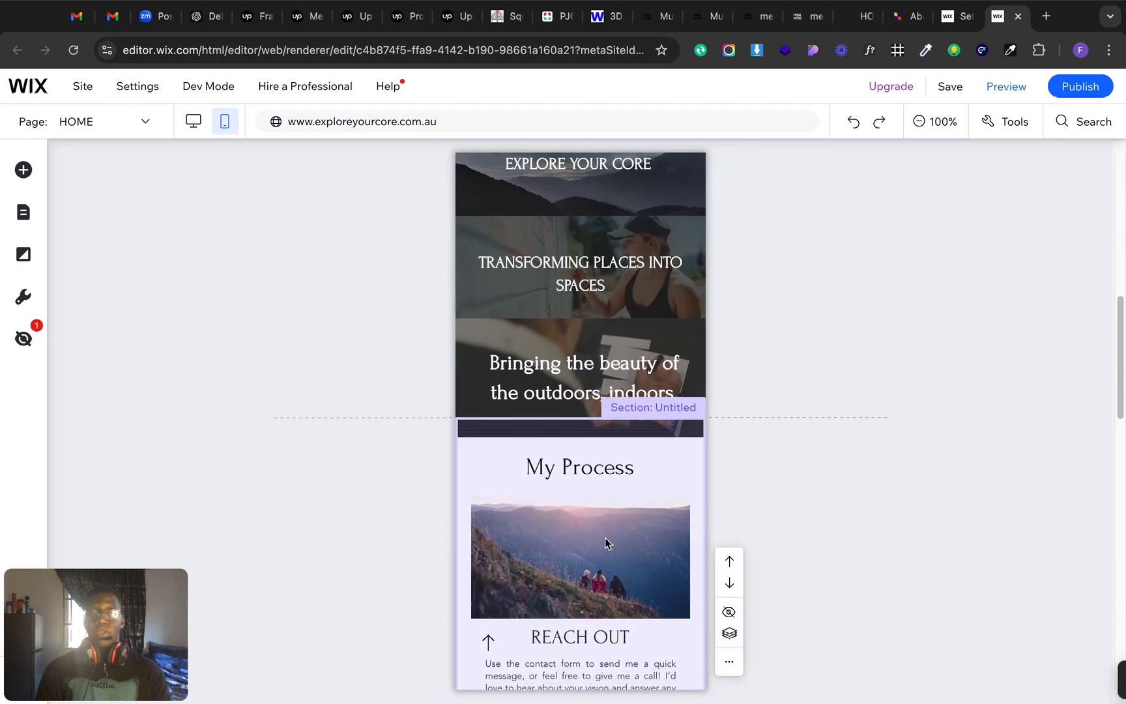
{"action": "scroll", "coordinate": [606, 542], "scroll_direction": "up", "scroll_amount": 5}
{"action": "scroll", "coordinate": [606, 542], "scroll_direction": "up", "scroll_amount": 5}
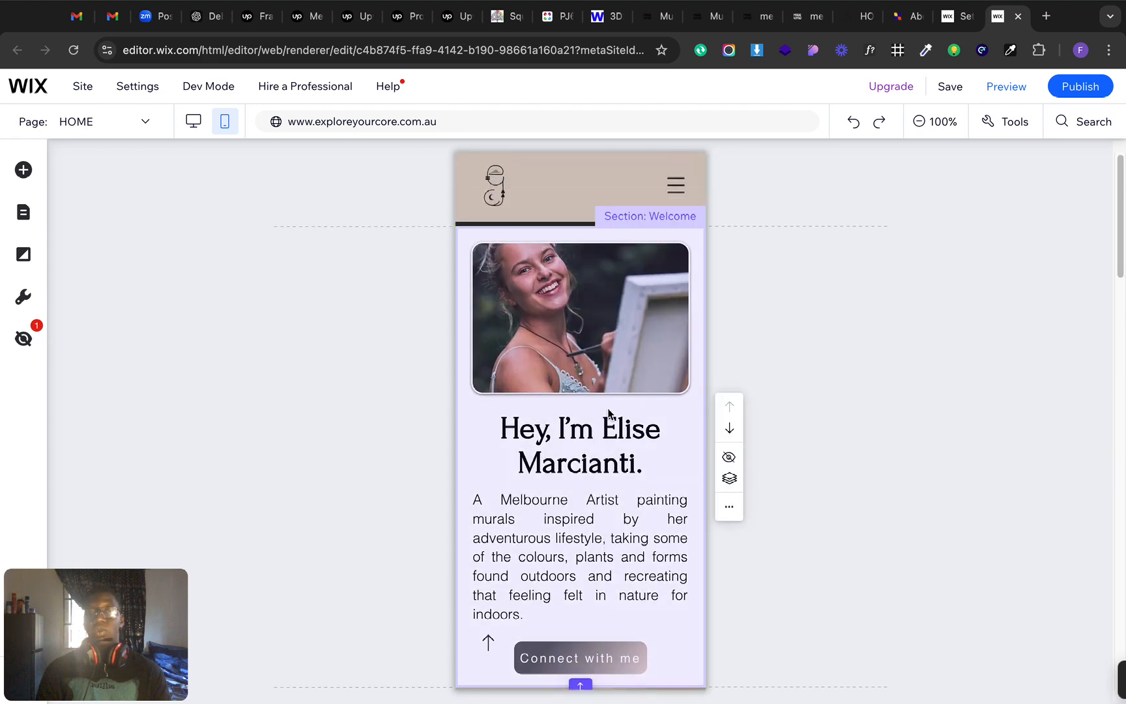
{"action": "scroll", "coordinate": [605, 489], "scroll_direction": "down", "scroll_amount": 5}
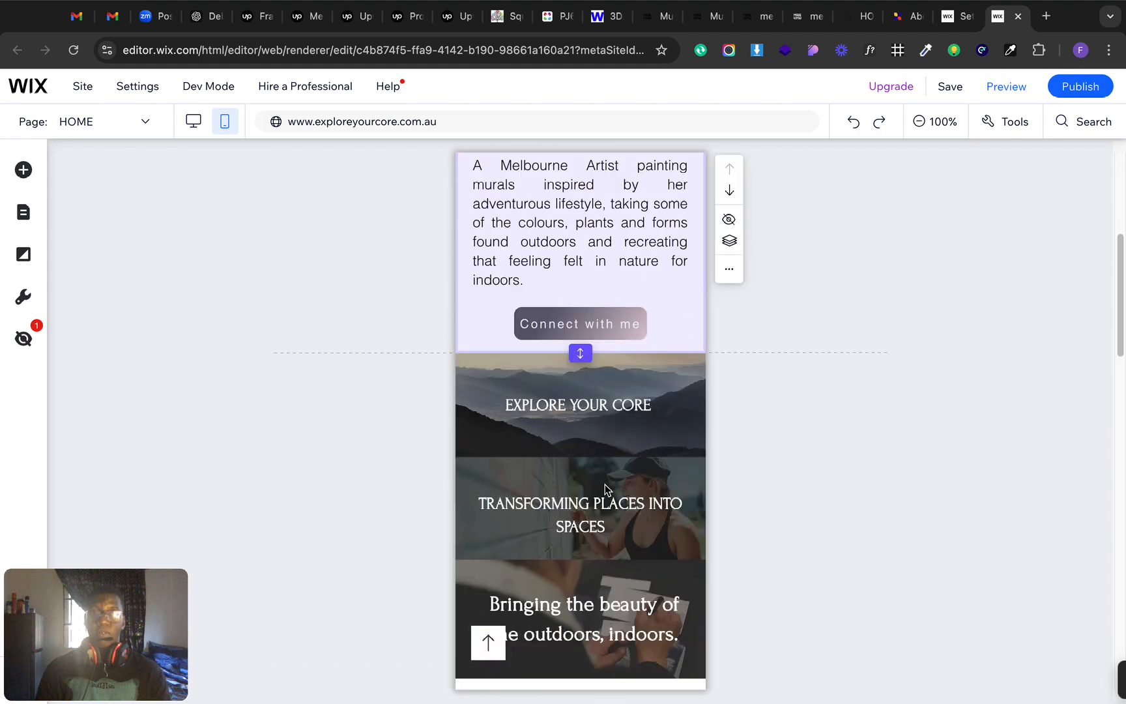
{"action": "scroll", "coordinate": [603, 486], "scroll_direction": "up", "scroll_amount": 1}
{"action": "scroll", "coordinate": [601, 488], "scroll_direction": "up", "scroll_amount": 3}
{"action": "scroll", "coordinate": [600, 486], "scroll_direction": "down", "scroll_amount": 6}
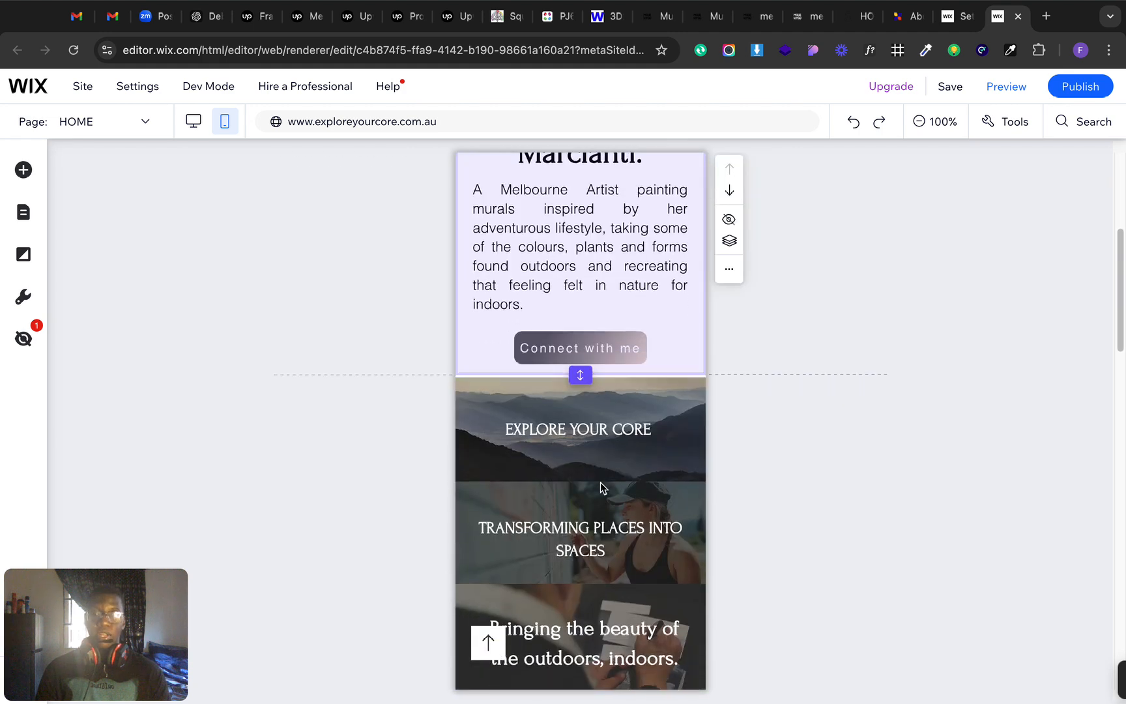
{"action": "scroll", "coordinate": [600, 482], "scroll_direction": "down", "scroll_amount": 10}
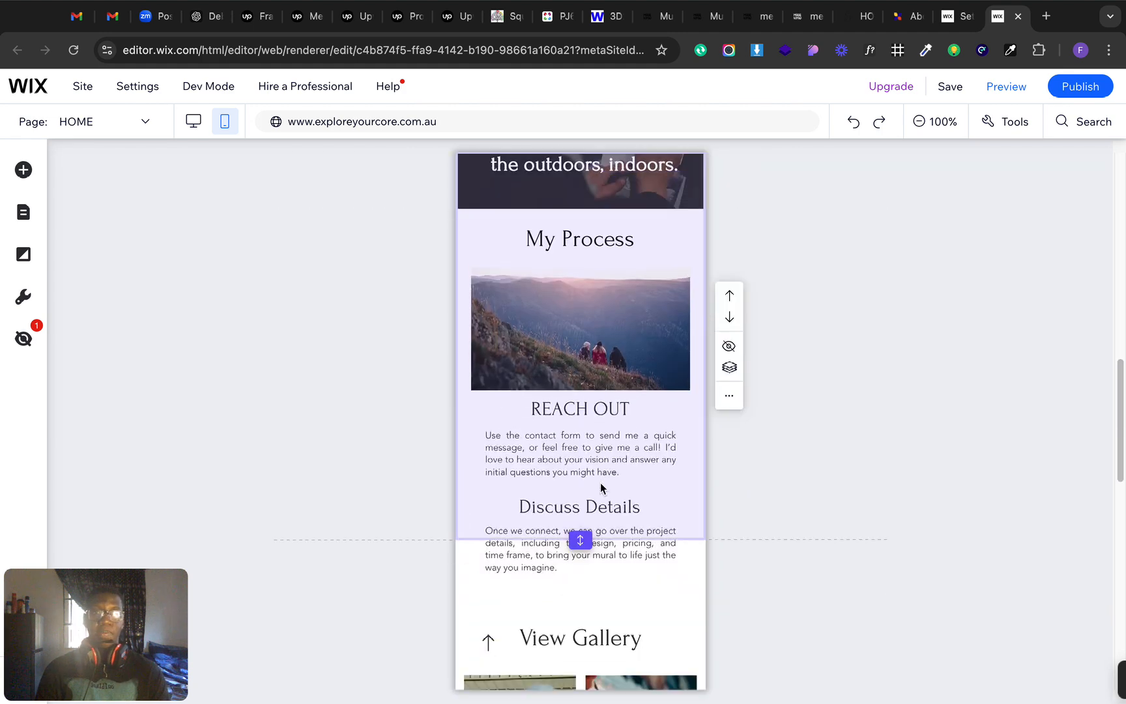
{"action": "scroll", "coordinate": [596, 481], "scroll_direction": "down", "scroll_amount": 10}
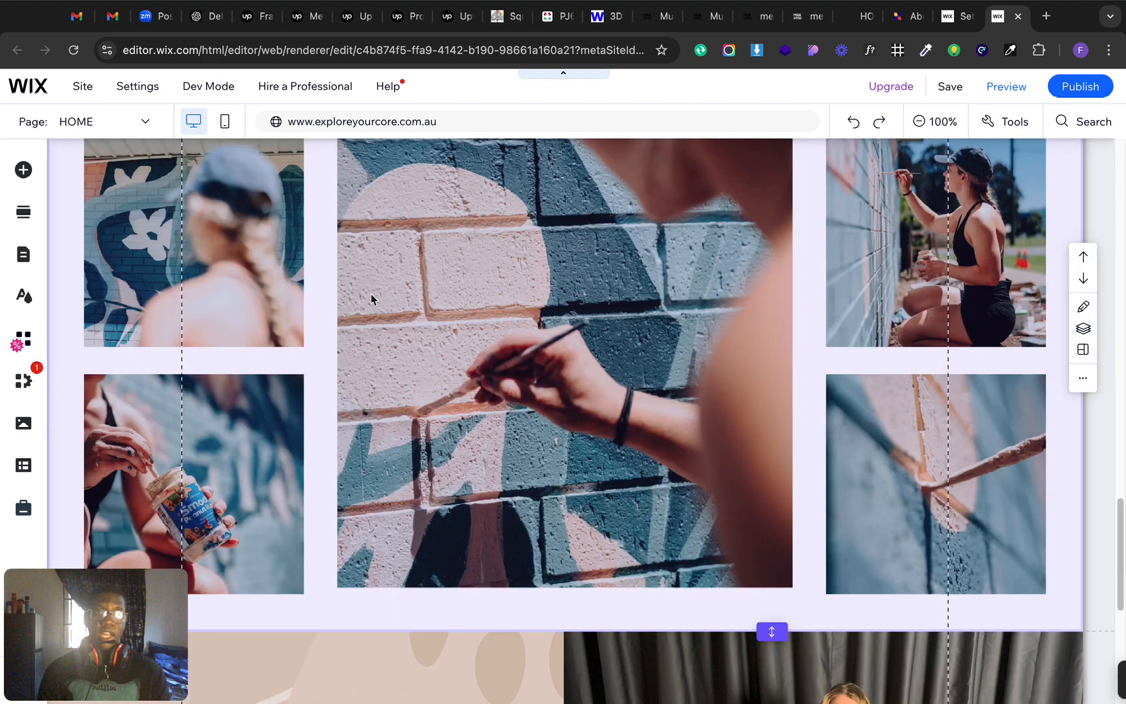
{"action": "scroll", "coordinate": [405, 322], "scroll_direction": "up", "scroll_amount": 20}
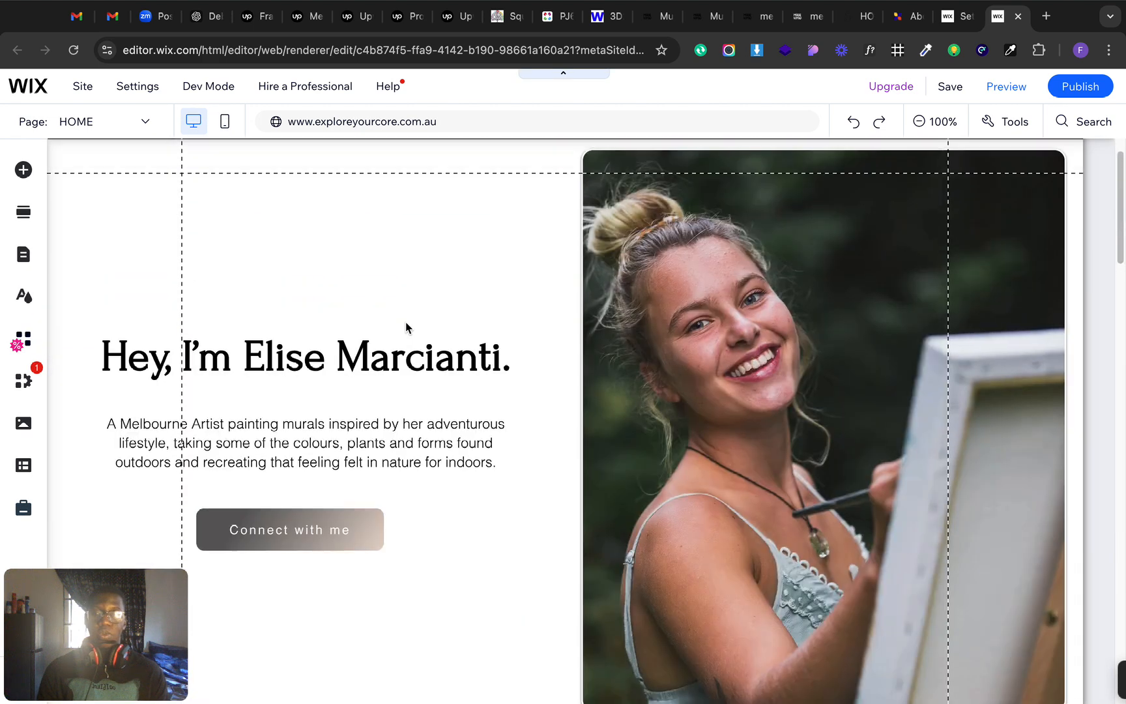
{"action": "scroll", "coordinate": [406, 326], "scroll_direction": "up", "scroll_amount": 2}
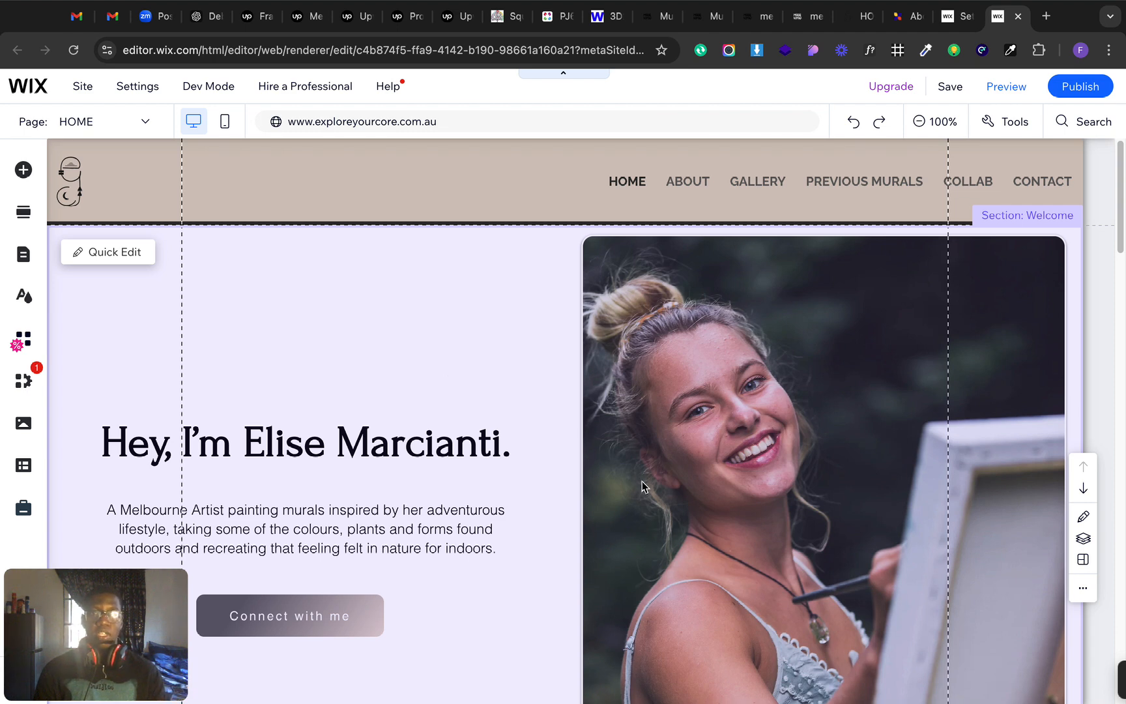
{"action": "mouse_move", "coordinate": [673, 7]}
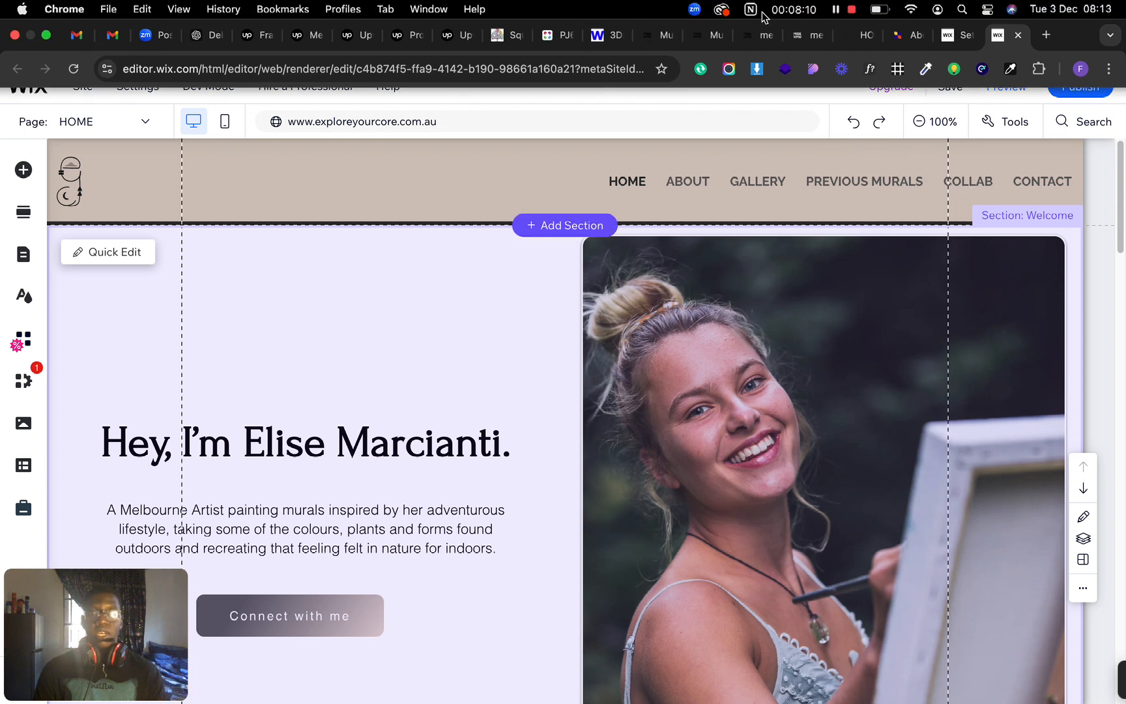